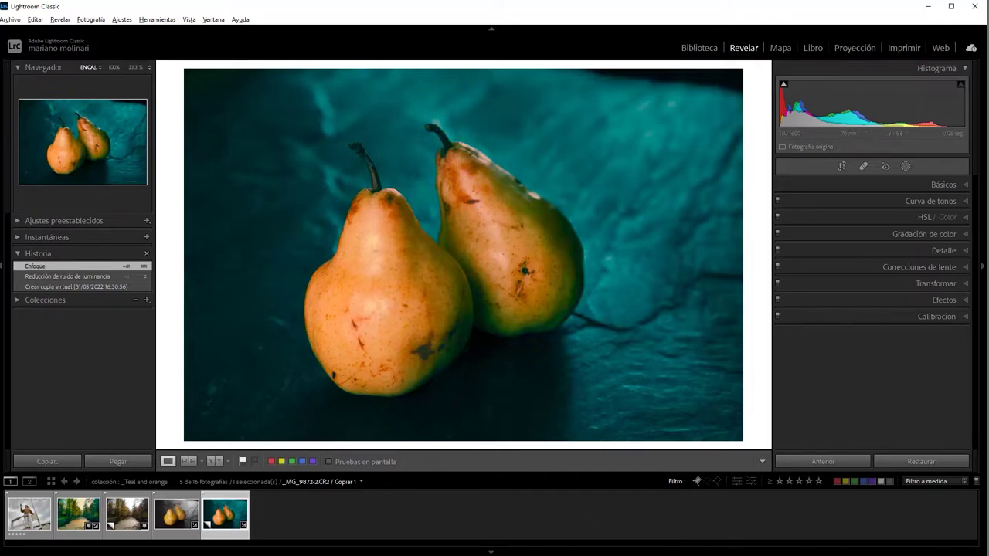
Compare the pear and path example edits, then open the lifeguard tower beach photo.
click(189, 528)
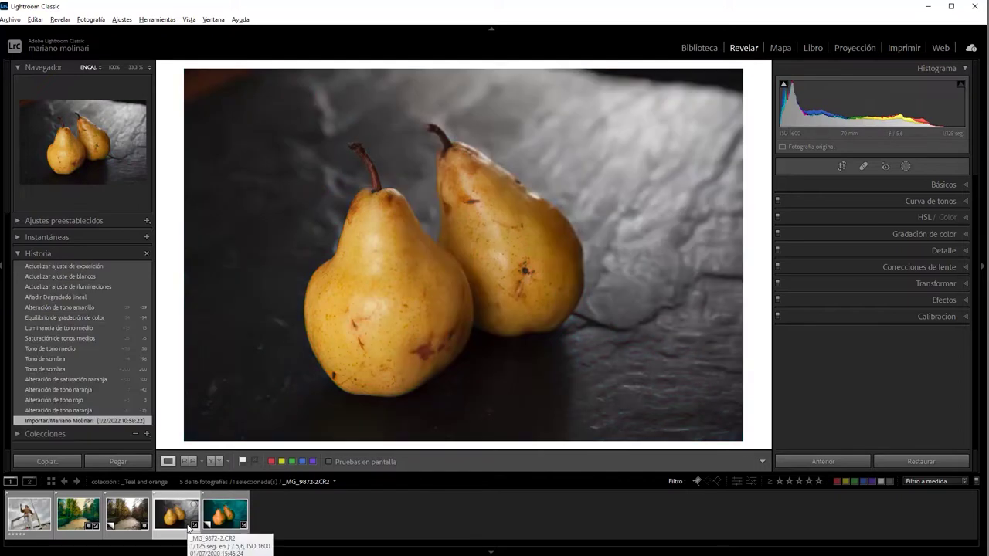
click(225, 519)
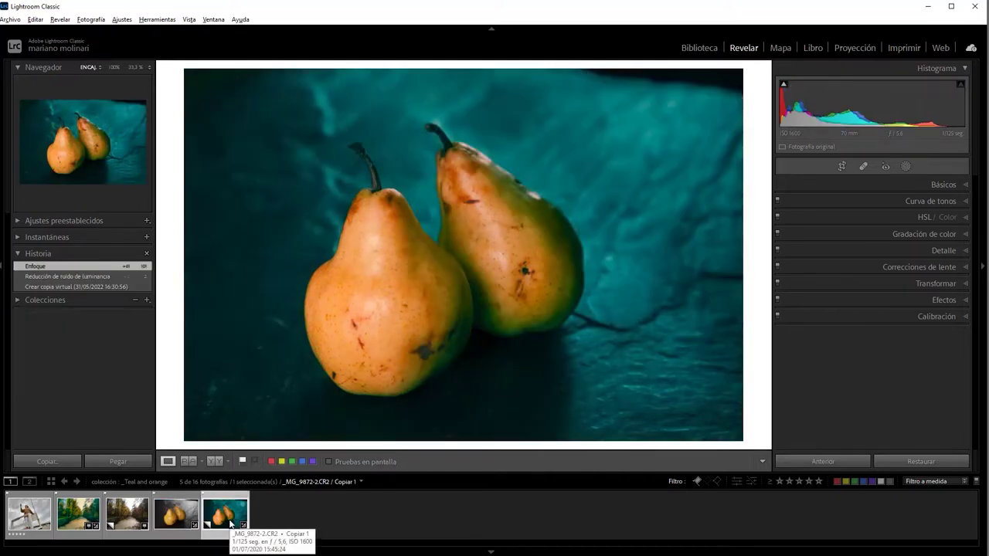
click(142, 524)
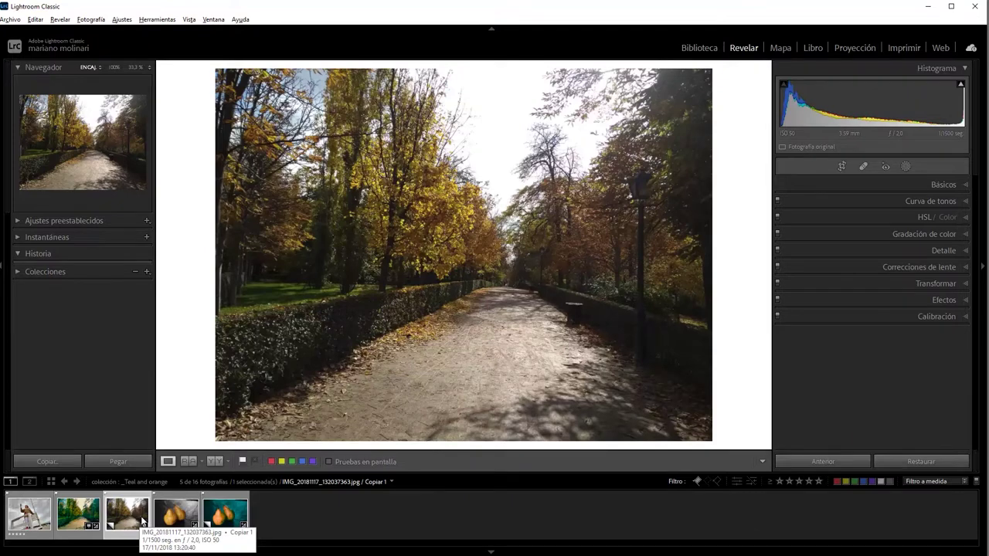
key(Left)
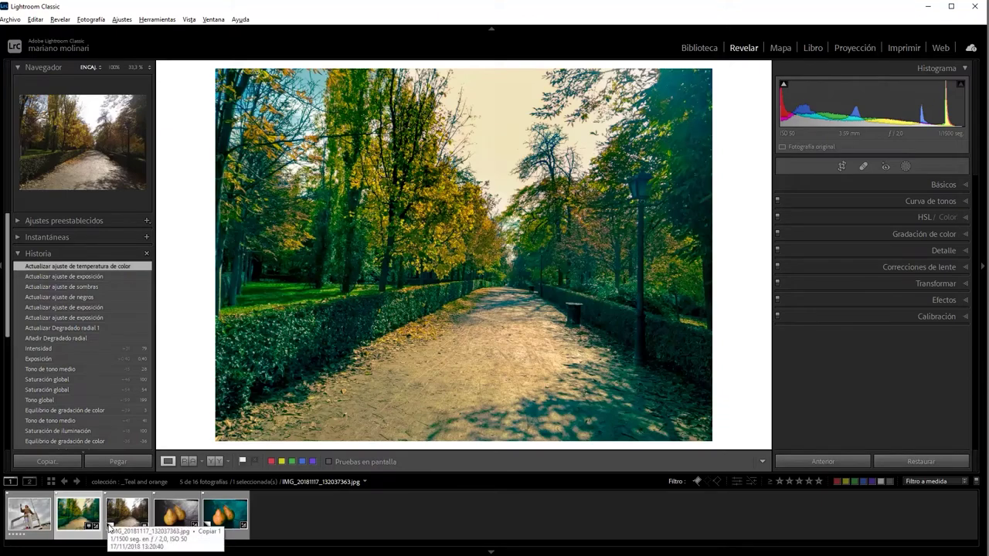
click(31, 522)
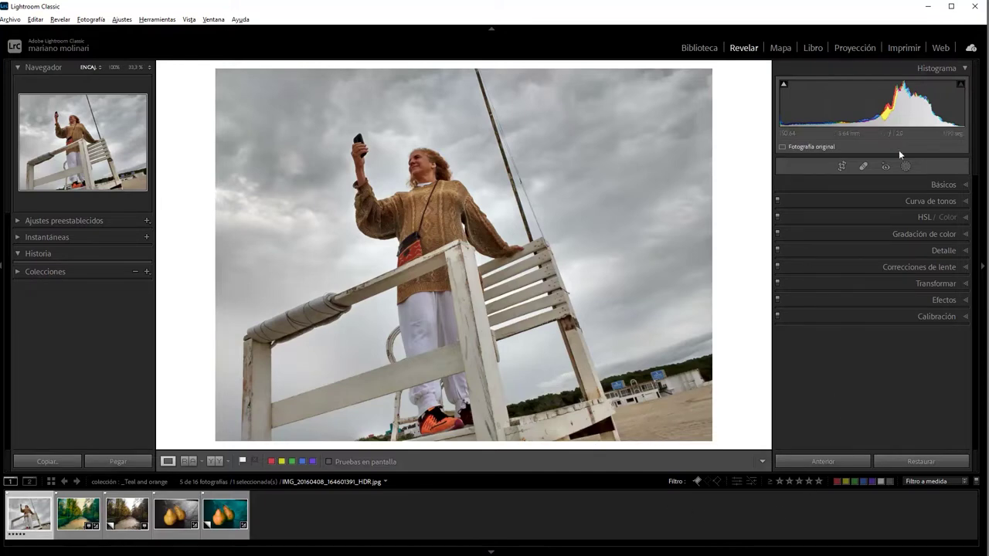
click(964, 186)
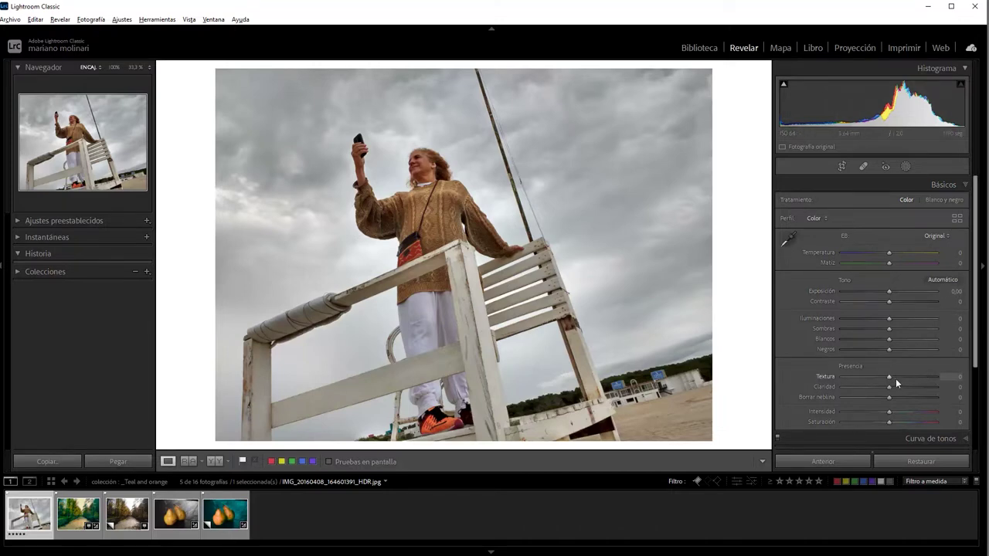
Set Exposure +0.10, Blacks −21, Shadows +23 and Dehaze +13 on the beach photo.
click(886, 291)
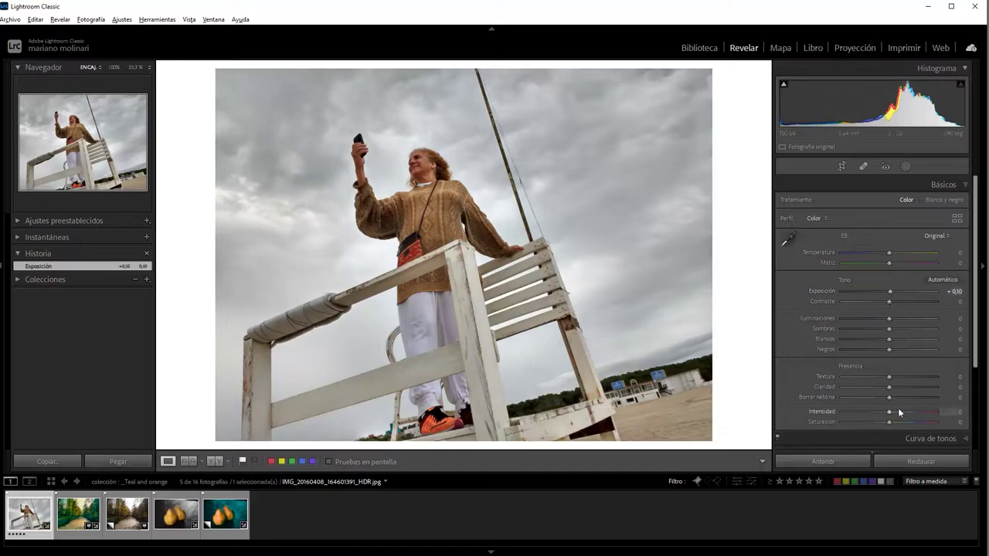
click(883, 349)
drag(882, 349, 878, 349)
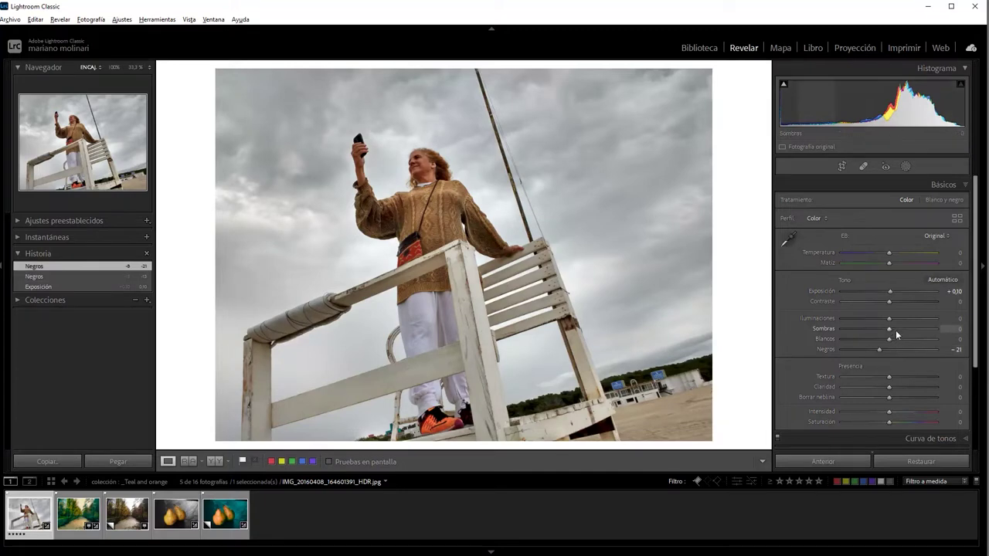
click(895, 330)
drag(896, 330, 901, 327)
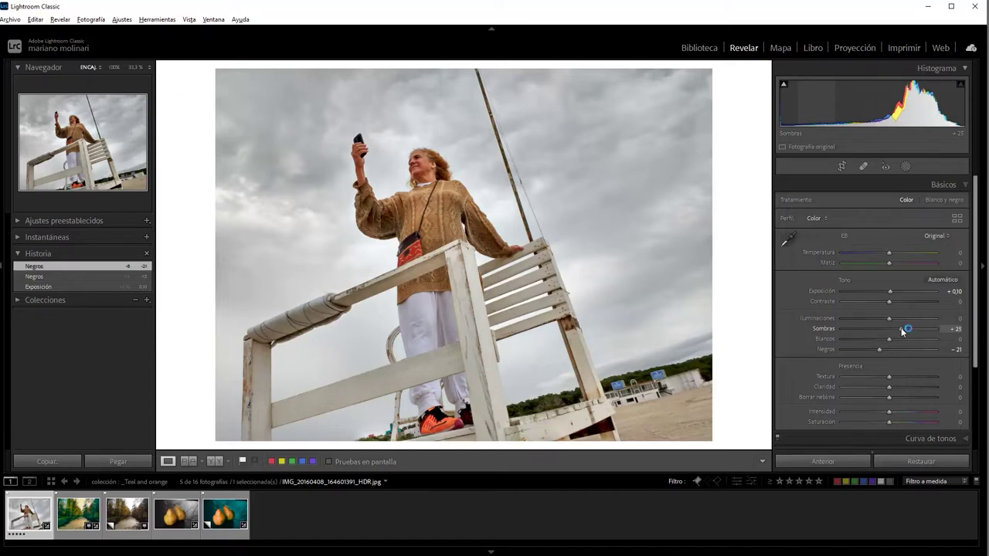
drag(901, 328, 899, 330)
click(896, 397)
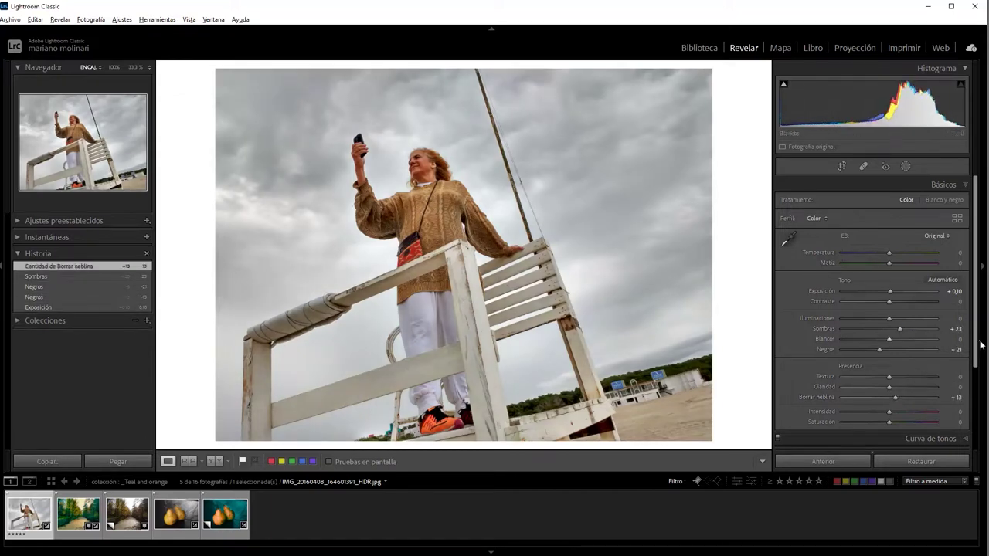
drag(976, 347, 975, 404)
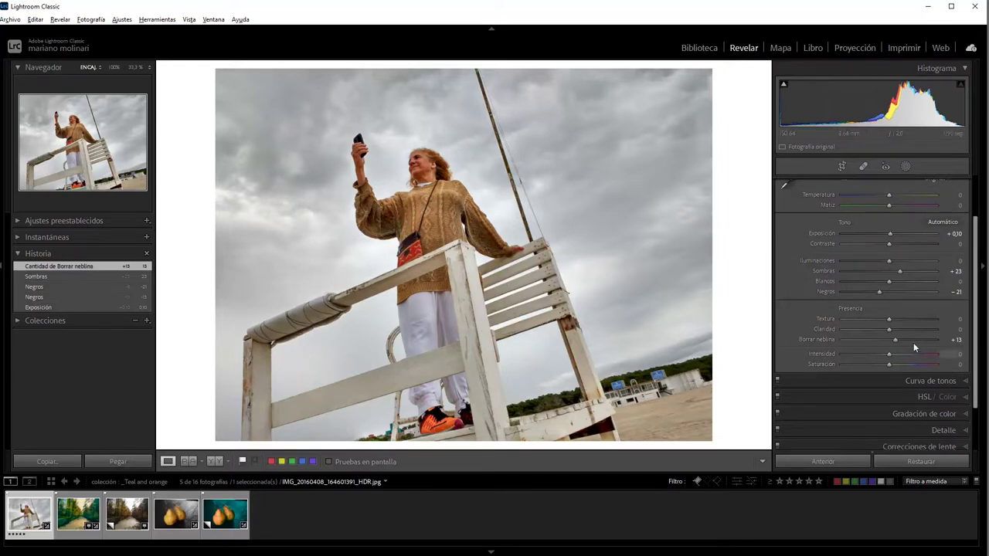
click(898, 396)
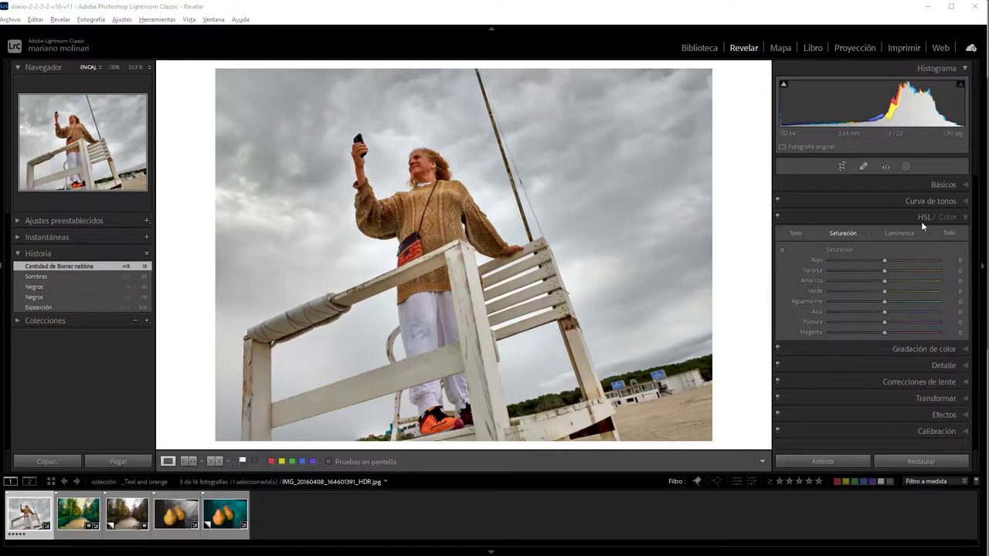
Raise Blue saturation and shift the Blue hue to −59.
click(897, 313)
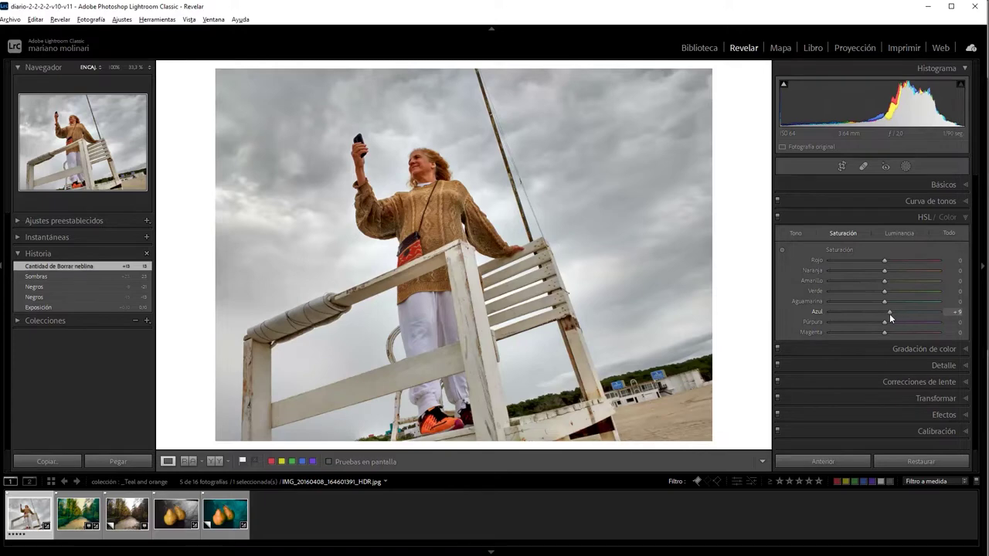
click(796, 232)
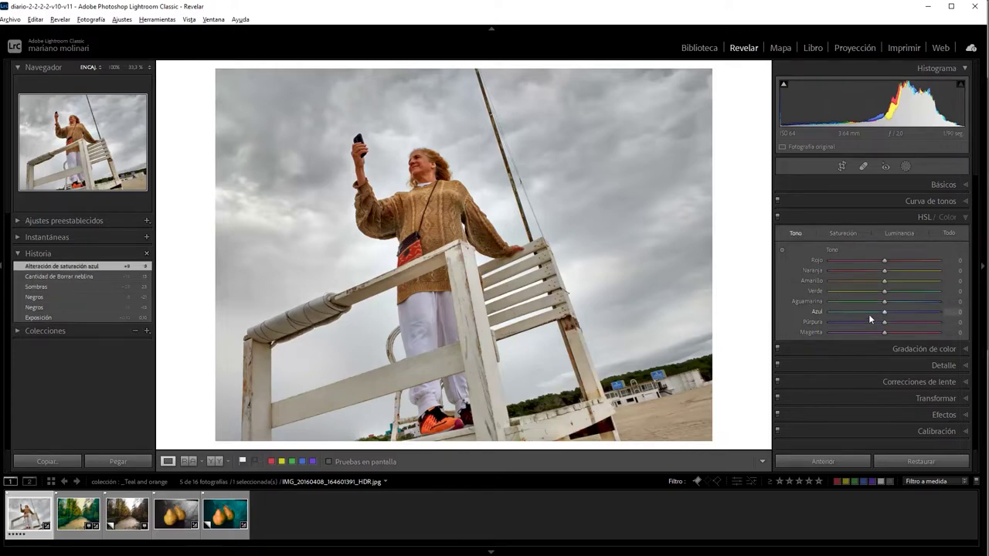
drag(884, 313, 841, 312)
drag(848, 315, 848, 313)
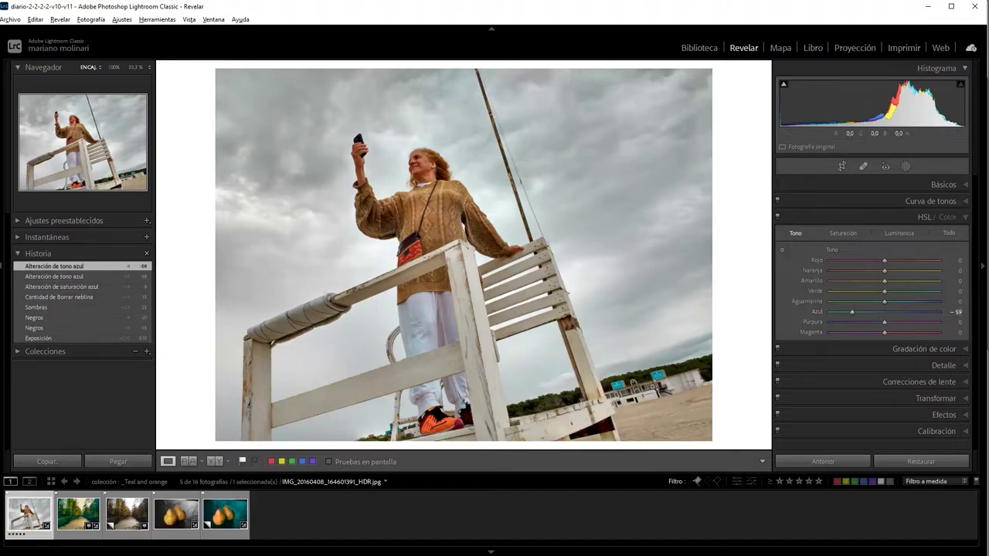
drag(660, 373, 664, 383)
Set hues Aqua −48, Orange −8, Yellow −31 and Red +22, then compare with HSL off and on.
drag(883, 307, 862, 306)
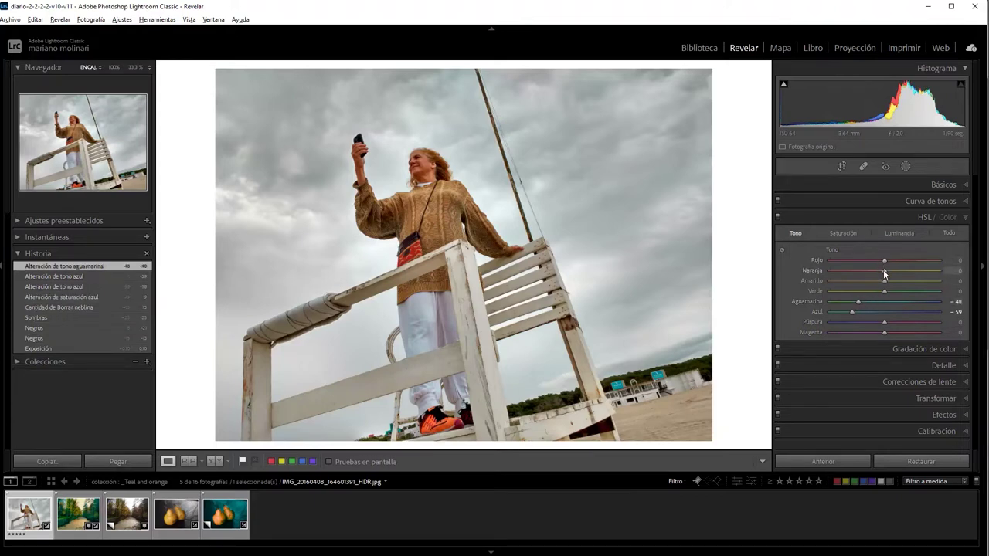
drag(883, 269, 867, 281)
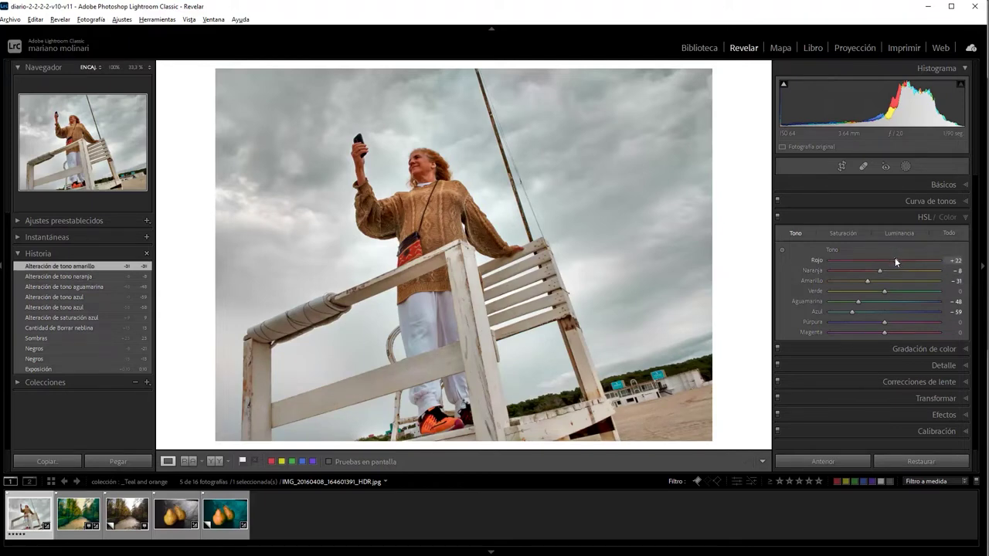
drag(895, 259, 894, 258)
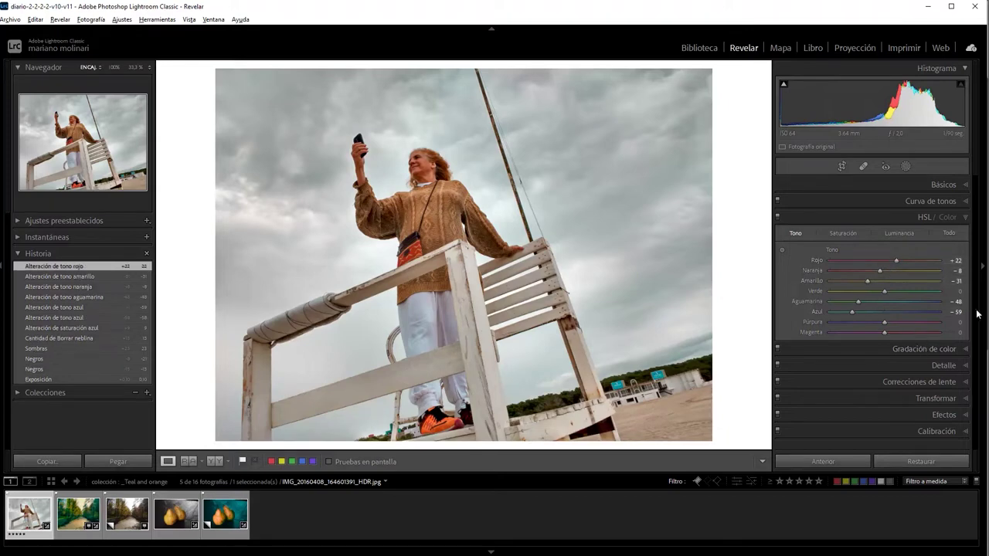
click(778, 219)
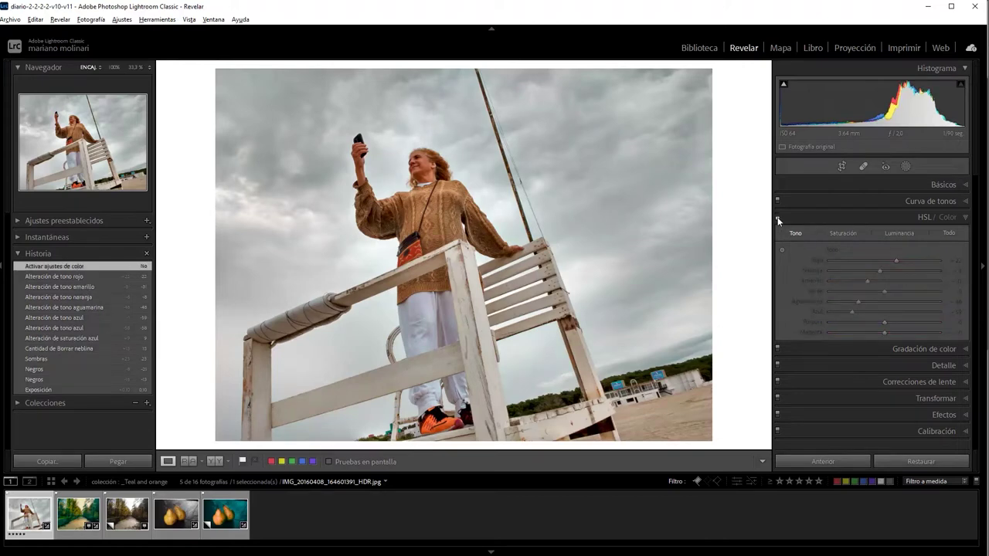
click(778, 219)
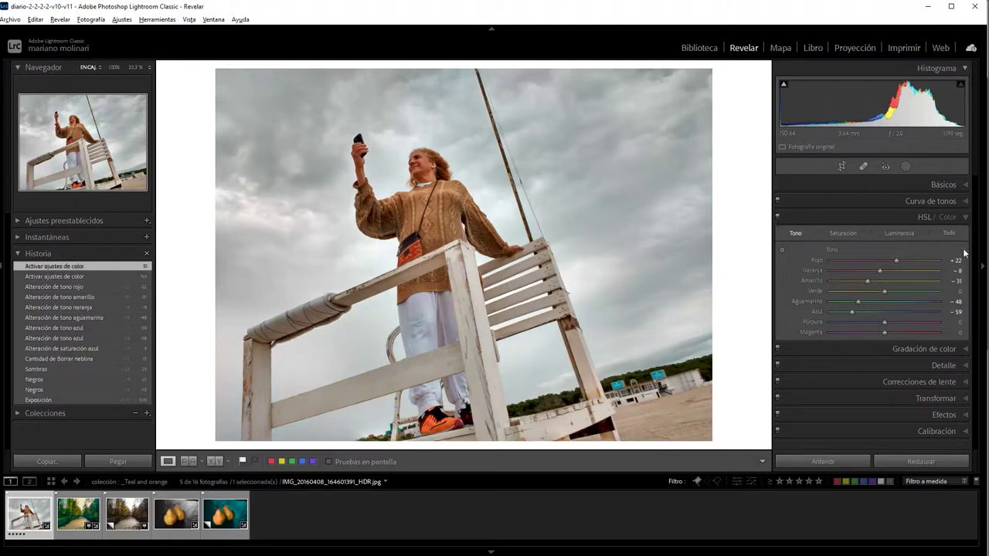
In Color Grading, drag the Shadows wheel to tint the shadows blue.
click(965, 217)
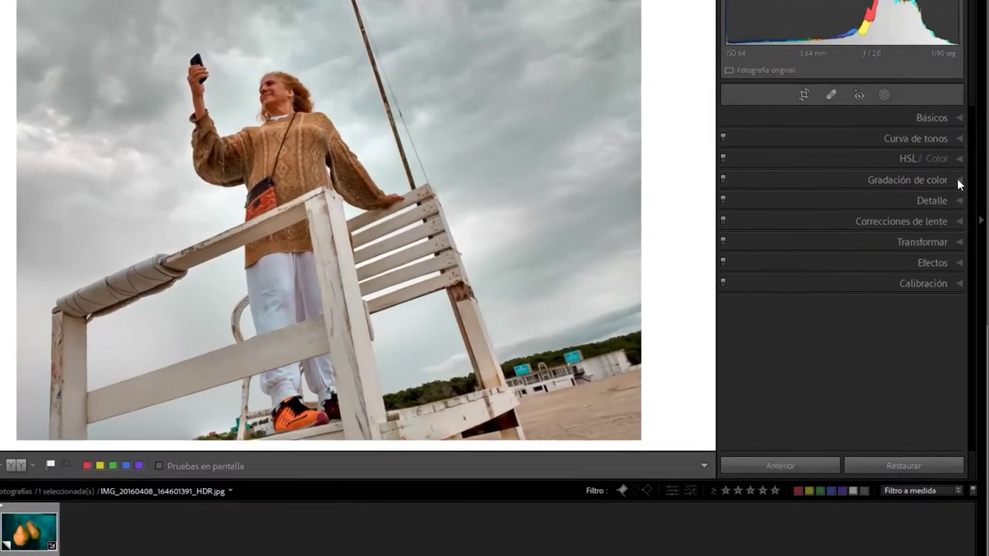
click(966, 234)
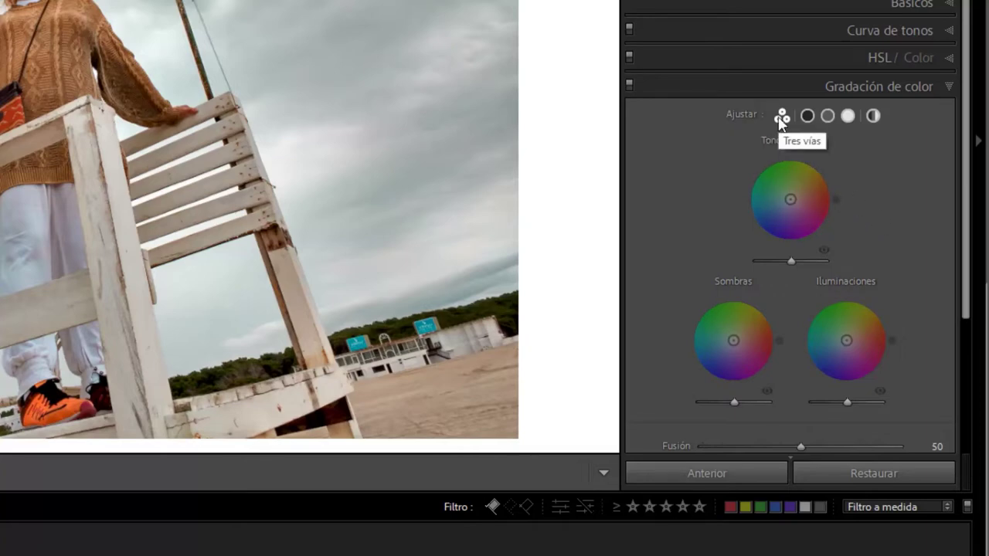
mouse_move(733, 340)
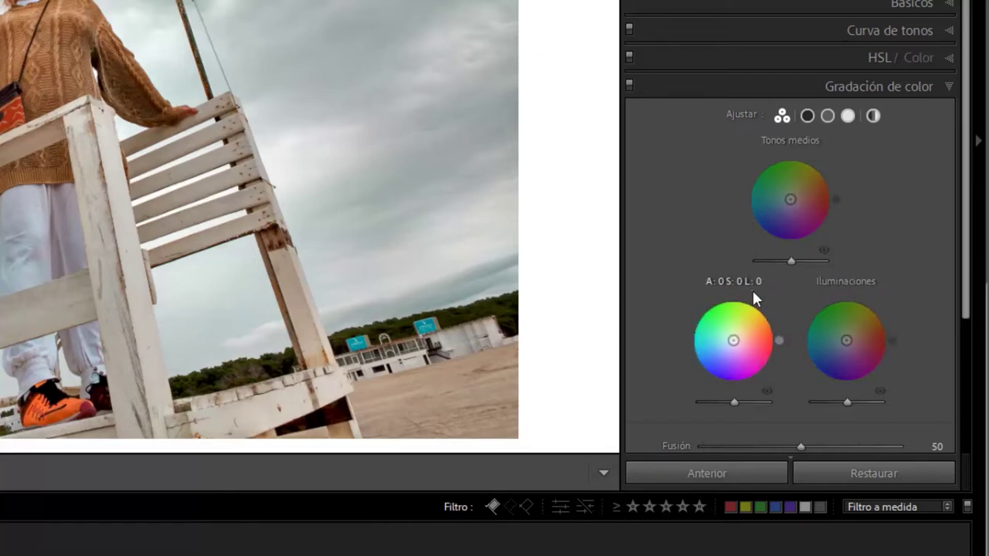
drag(777, 347, 825, 405)
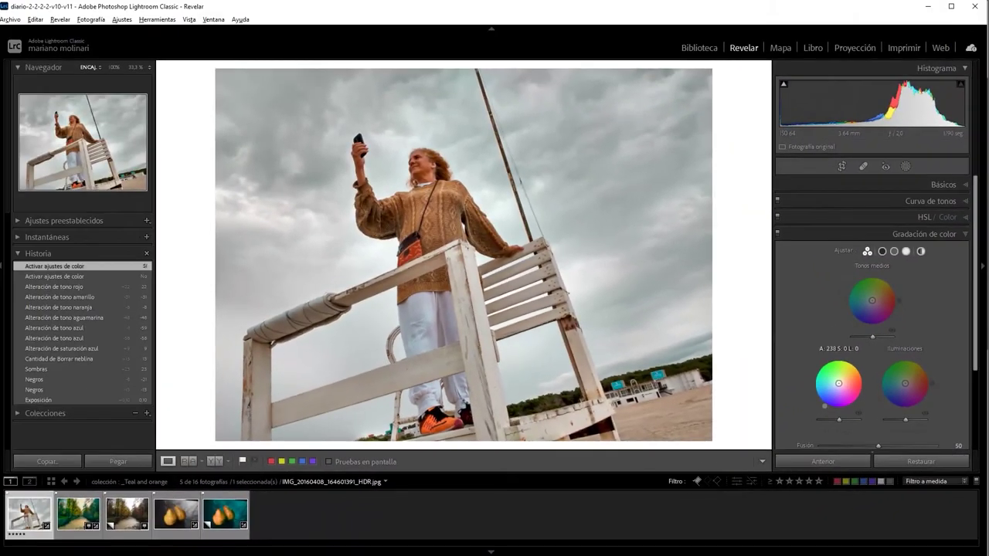
click(824, 405)
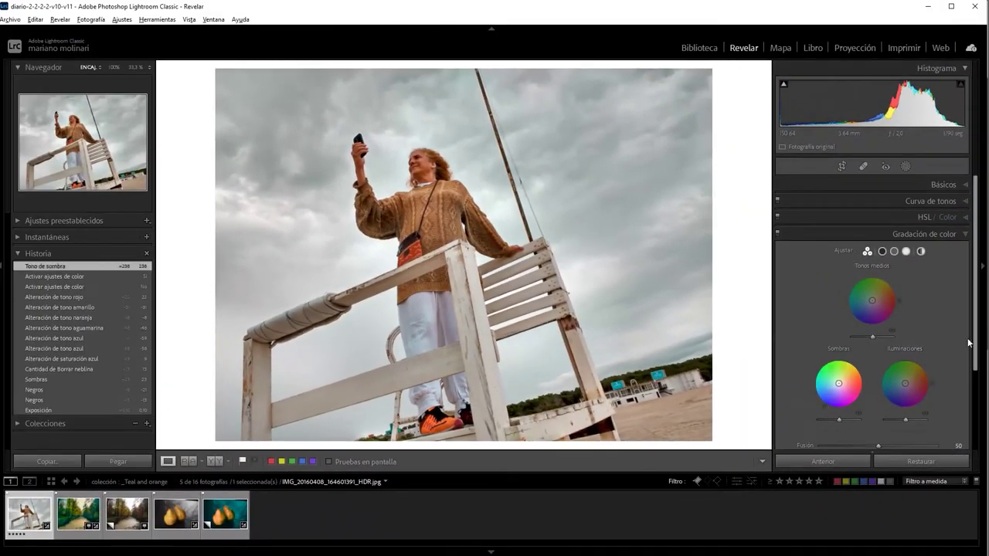
scroll(968, 387, down, 3)
scroll(969, 386, down, 1)
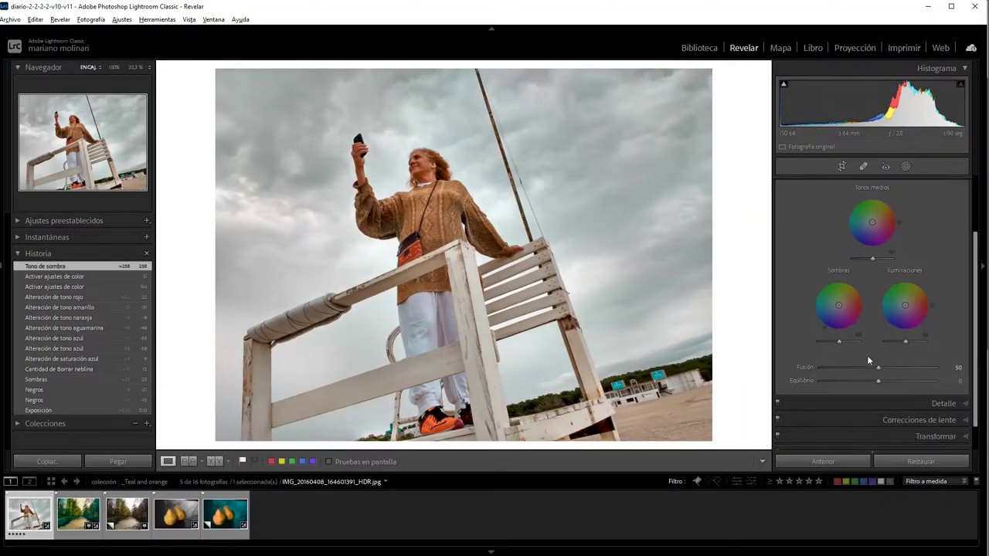
Set shadows to hue 215, saturation 100, luminance −80 and compare with grading off/on.
drag(822, 326, 817, 322)
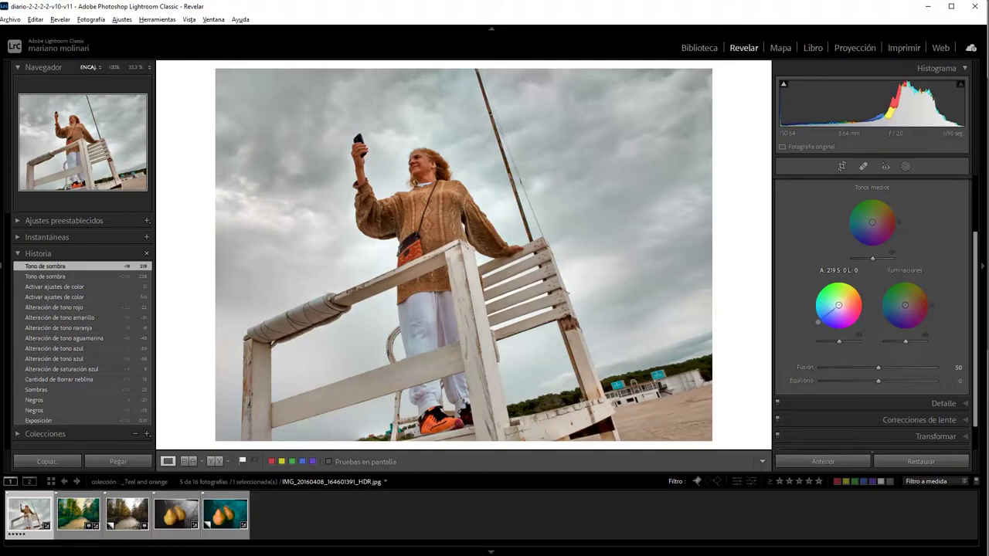
drag(838, 308, 823, 316)
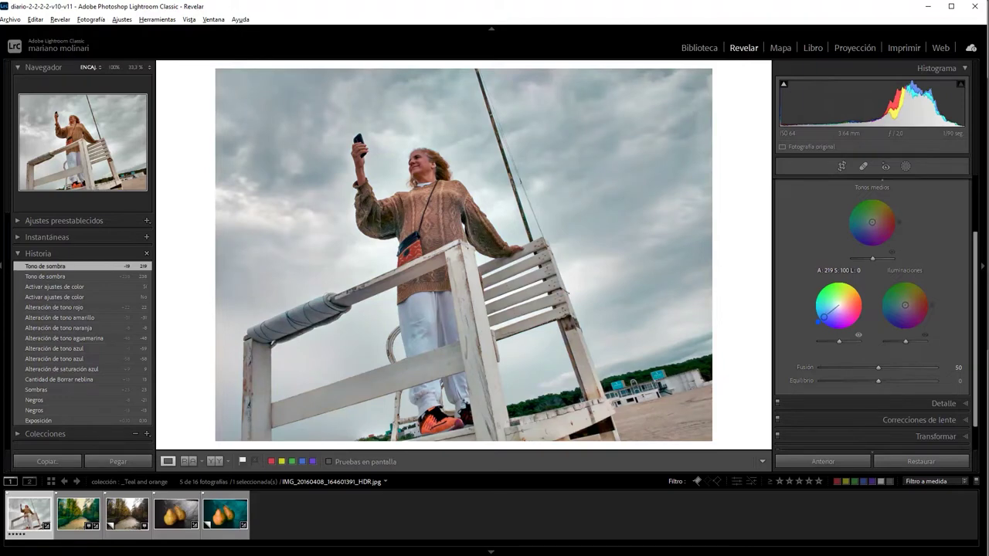
drag(823, 316, 819, 320)
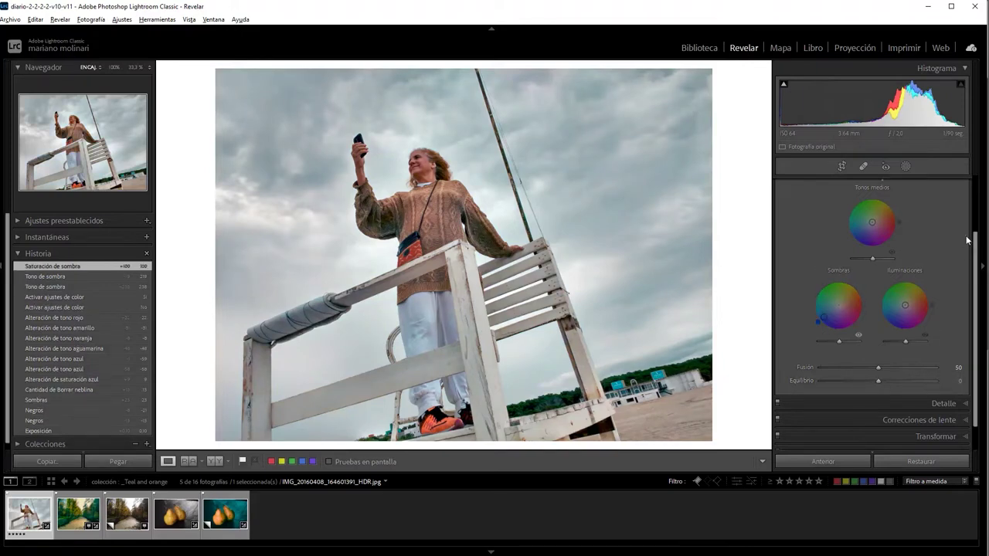
scroll(931, 240, up, 2)
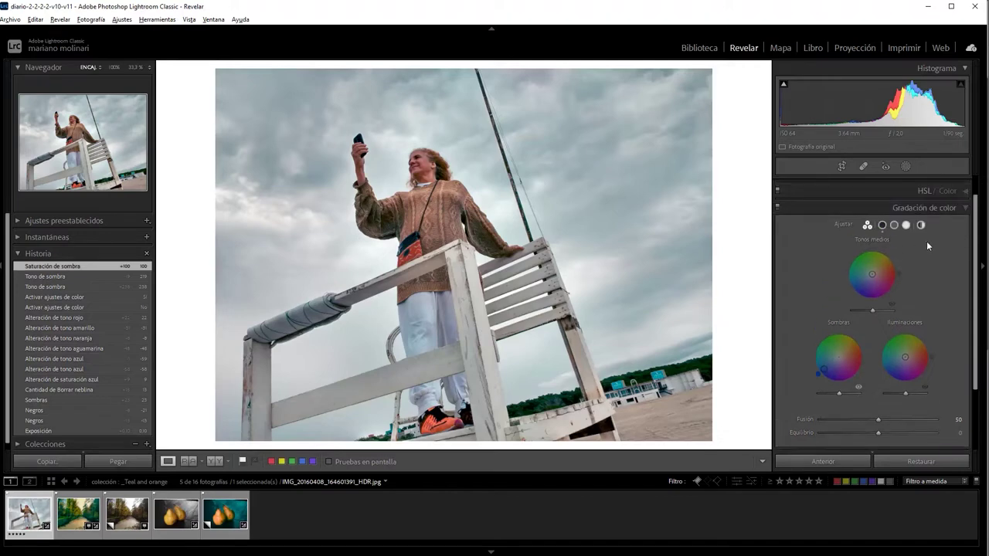
click(881, 225)
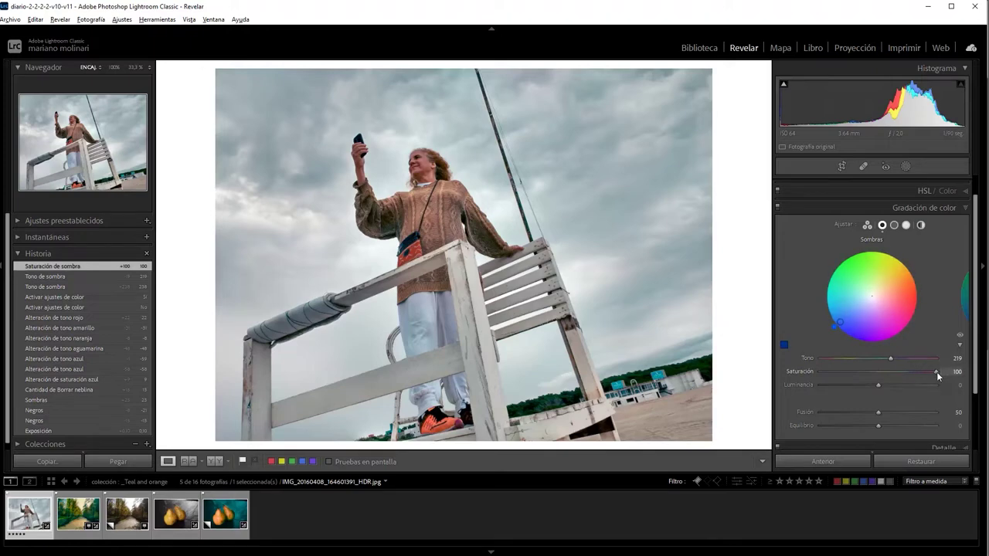
drag(839, 322, 837, 319)
drag(878, 384, 831, 386)
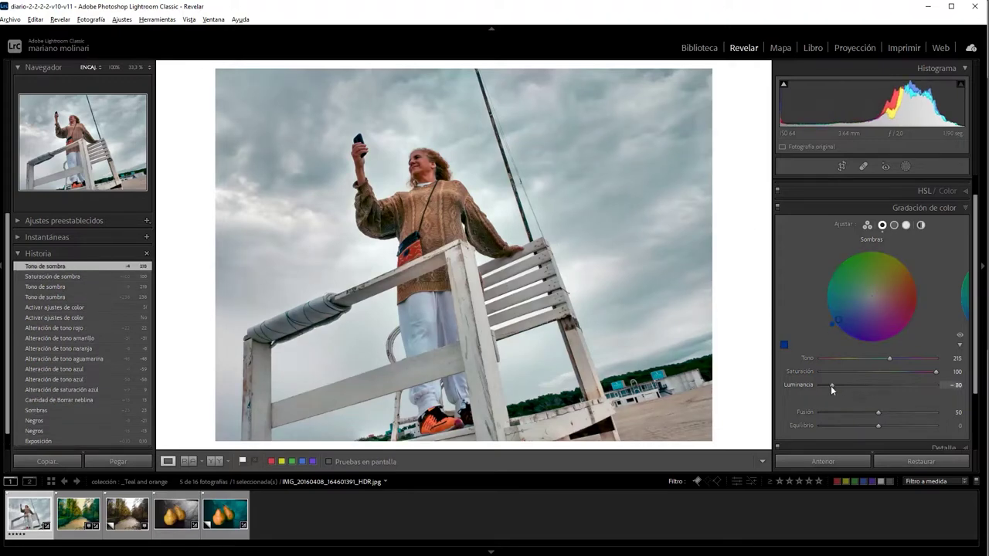
click(779, 208)
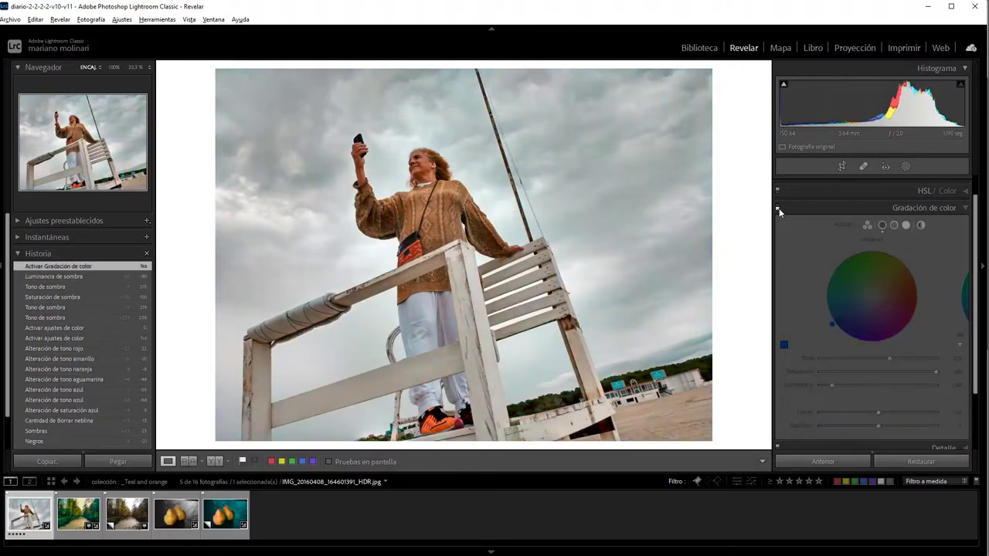
click(778, 208)
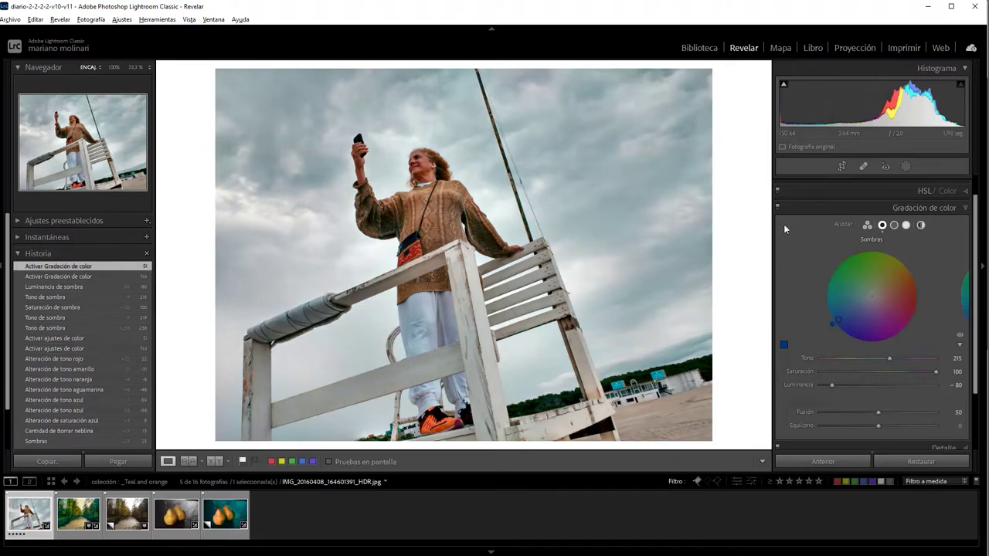
Tint the highlights warm orange at hue 34, saturation 66.
click(906, 225)
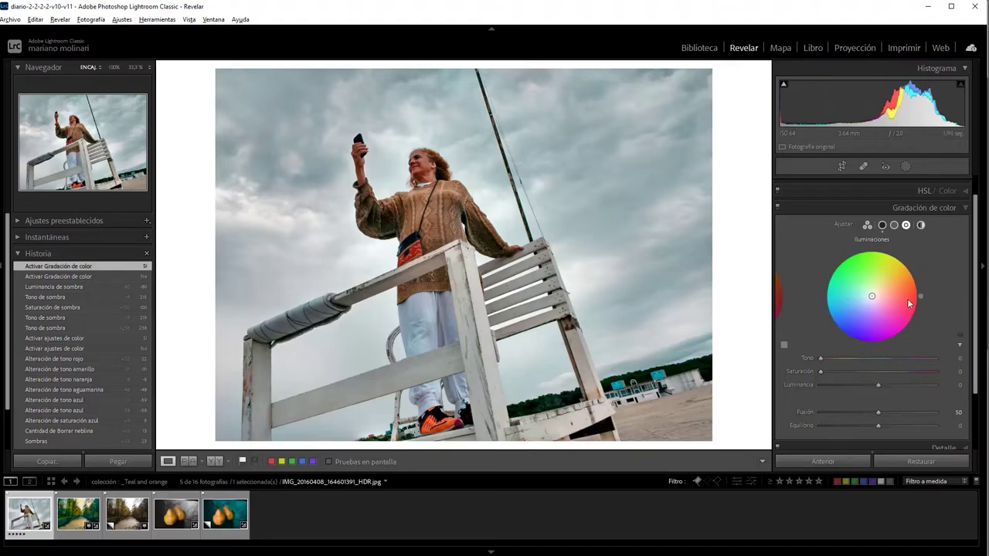
drag(923, 295, 881, 328)
drag(833, 327, 828, 317)
drag(828, 317, 909, 265)
drag(909, 265, 913, 268)
drag(828, 369, 862, 365)
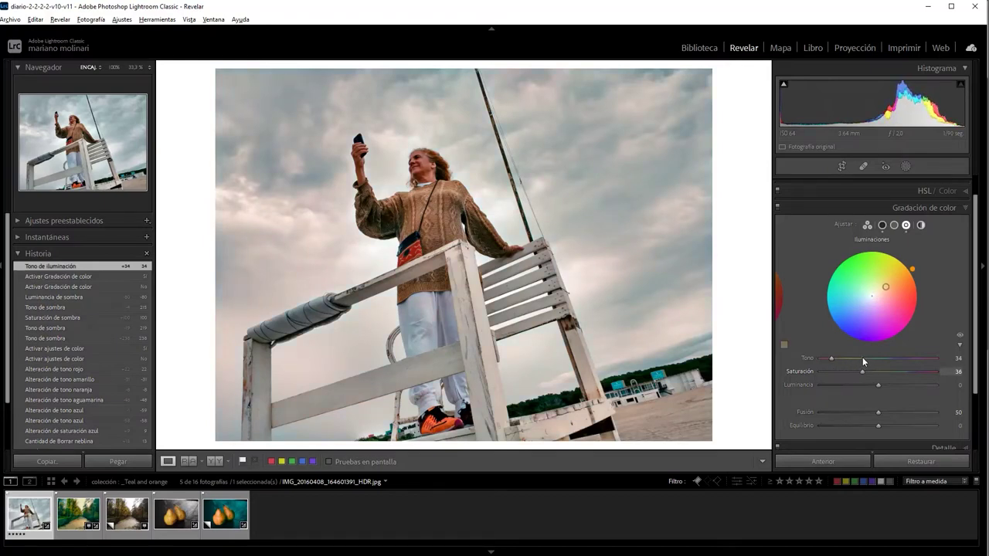
mouse_move(862, 362)
mouse_down()
mouse_move(876, 343)
mouse_move(895, 372)
mouse_up()
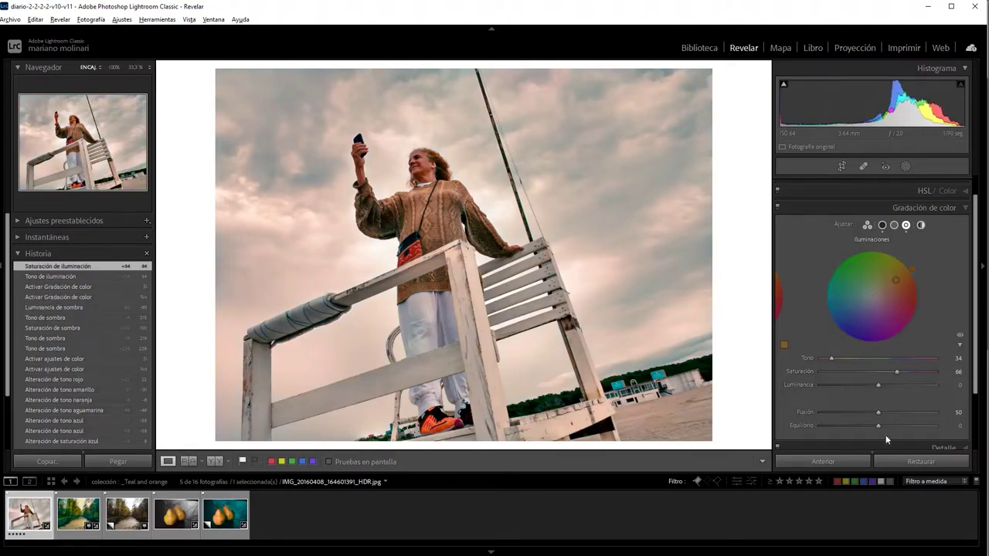
Set the grading Balance to −28 and collapse the Color Grading panel.
mouse_move(875, 426)
mouse_down()
mouse_move(830, 427)
mouse_move(842, 427)
mouse_move(836, 433)
mouse_up()
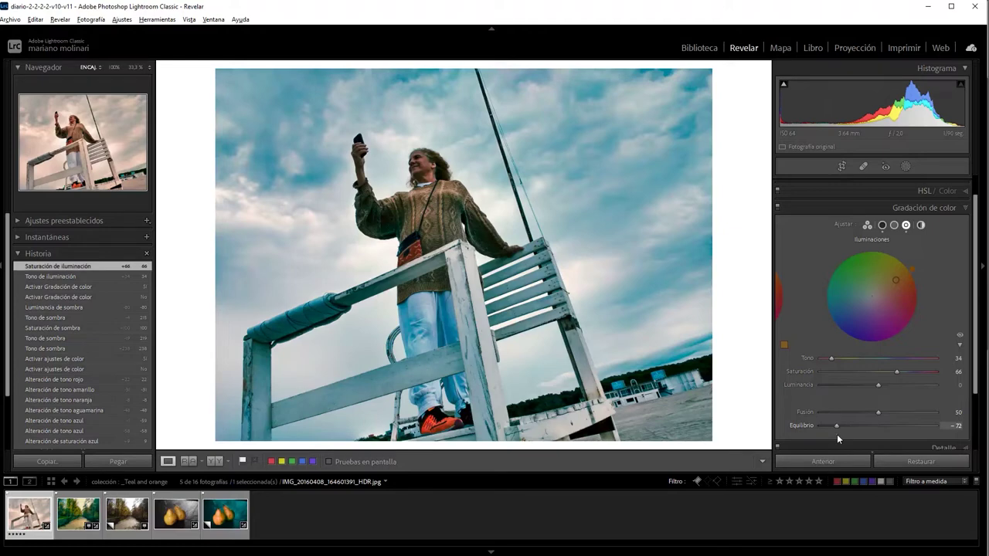
drag(837, 435, 910, 437)
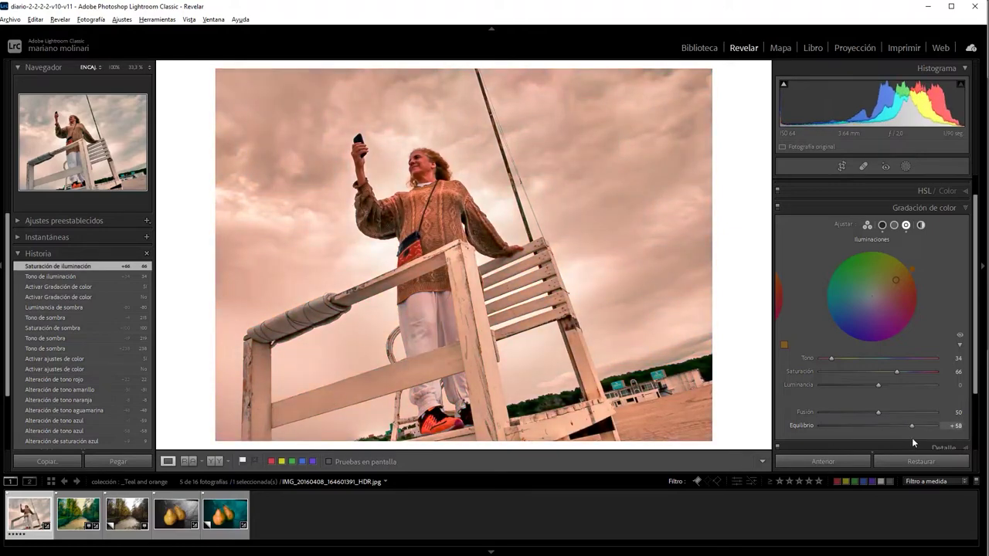
mouse_move(909, 439)
mouse_down()
mouse_move(831, 422)
mouse_move(922, 424)
mouse_move(862, 437)
mouse_up()
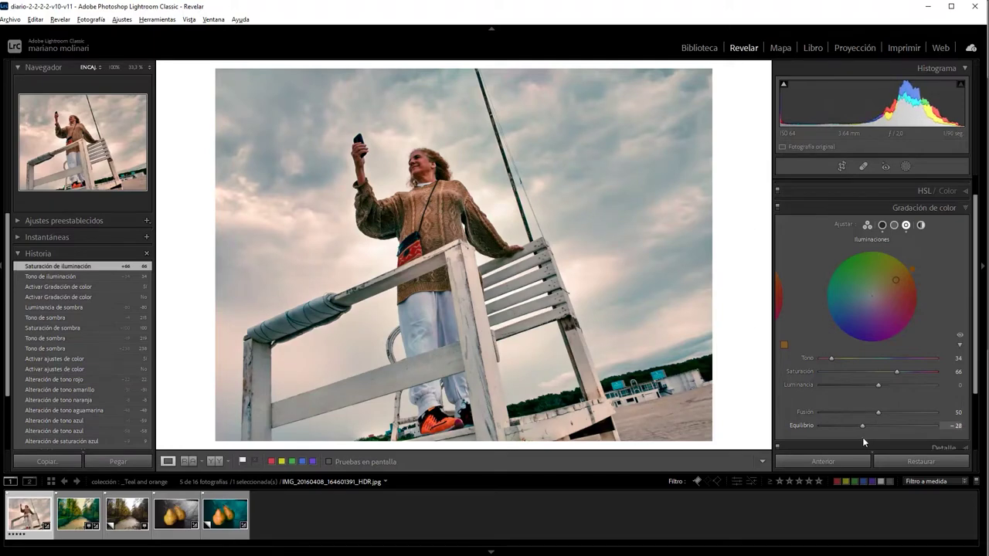
drag(861, 437, 866, 438)
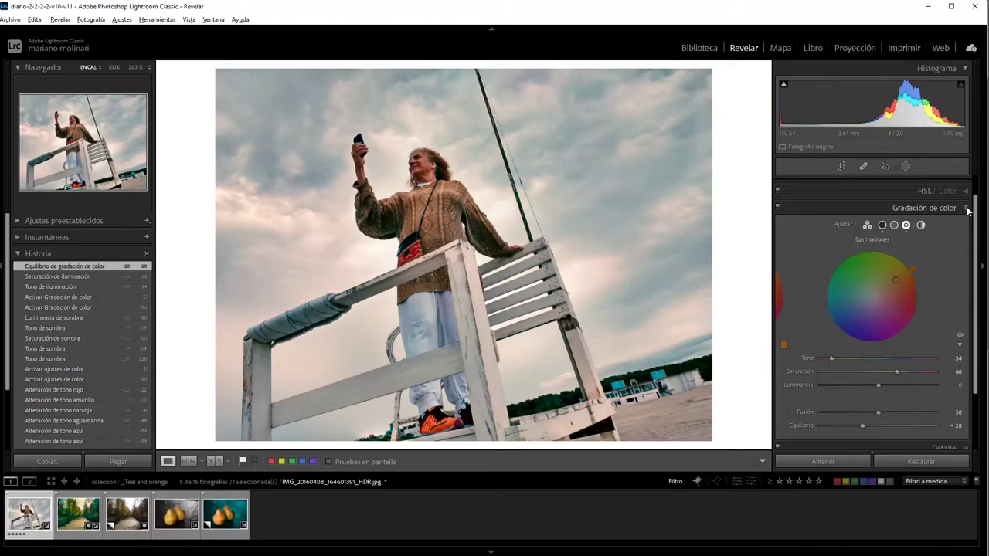
click(966, 212)
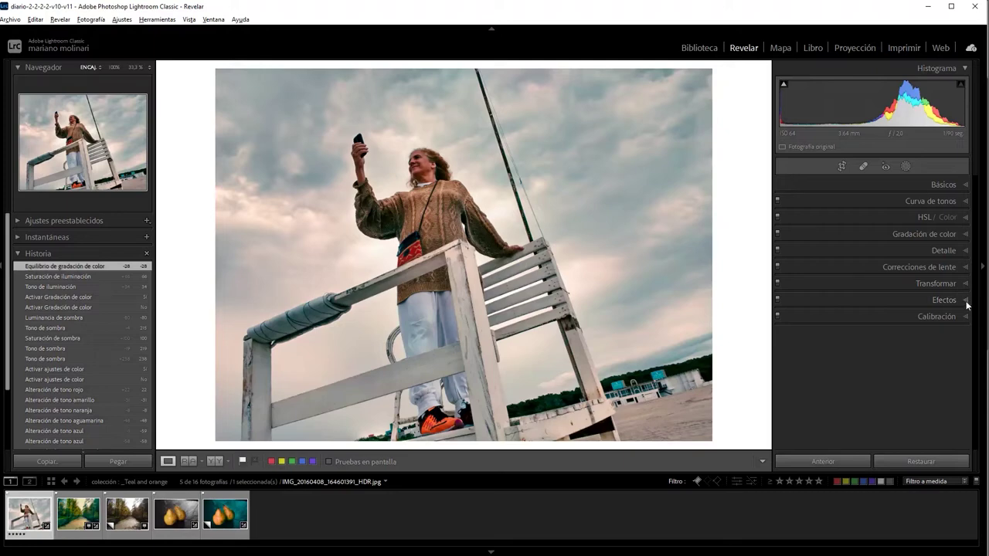
Add a post-crop vignette: amount −25, midpoint 0, roundness +100, highlights 100.
click(966, 305)
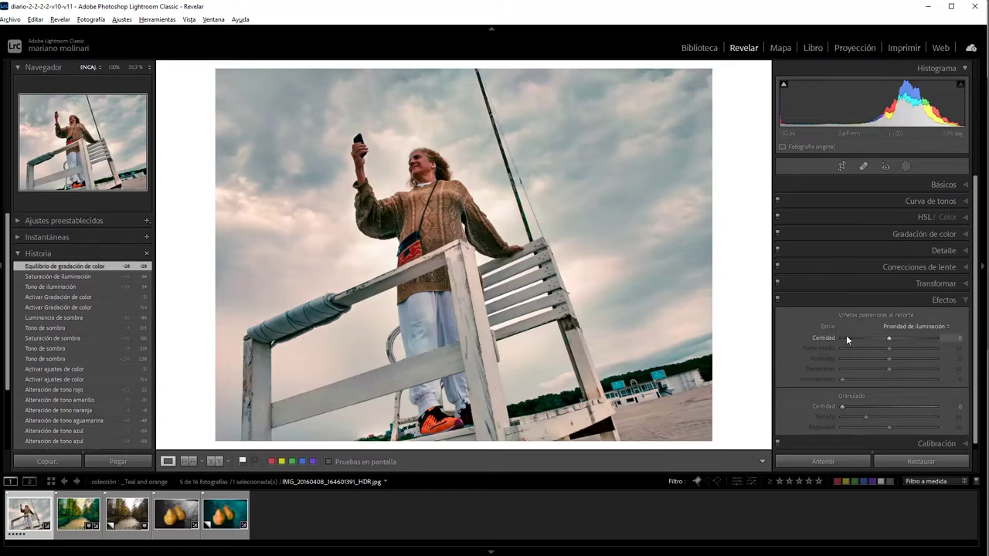
drag(884, 338, 825, 347)
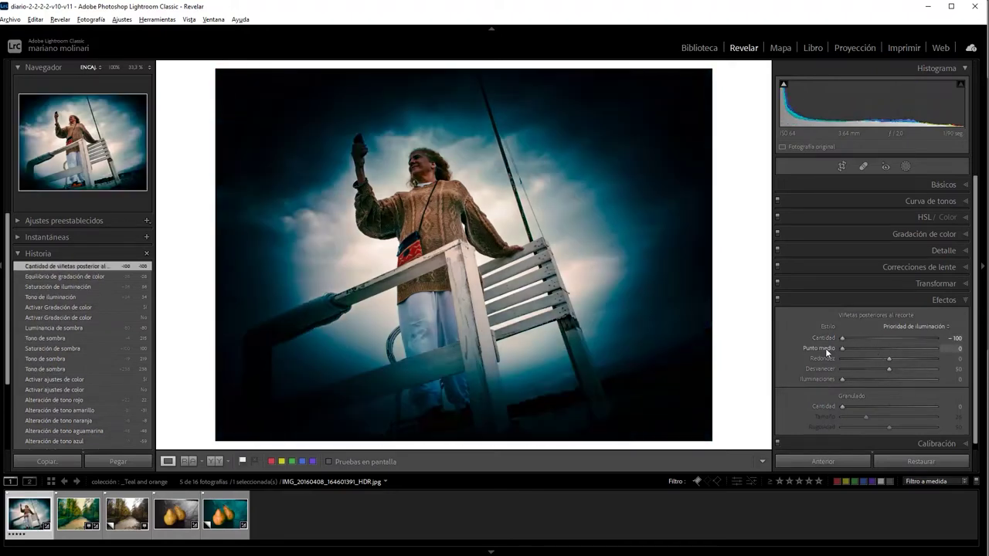
drag(882, 358, 935, 352)
drag(863, 338, 880, 340)
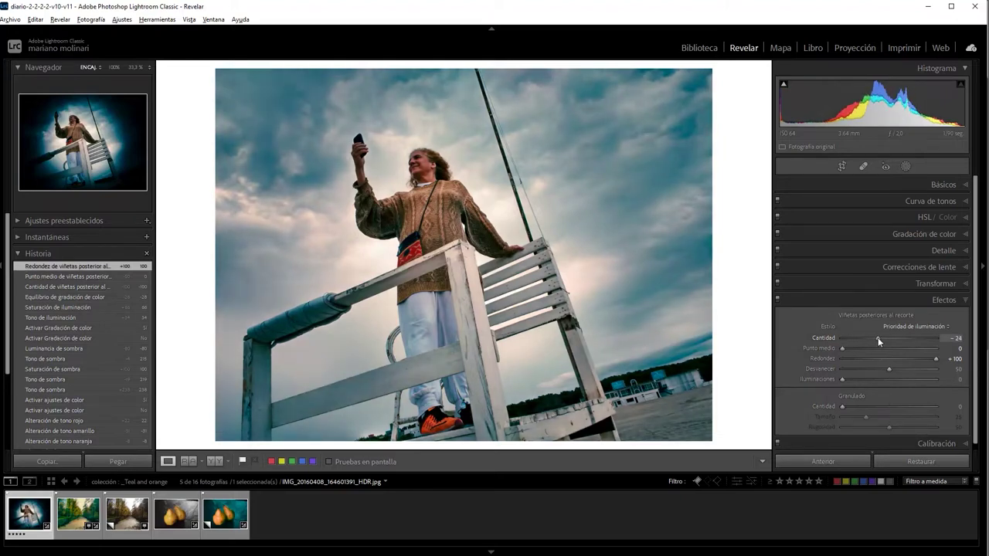
drag(879, 337, 876, 338)
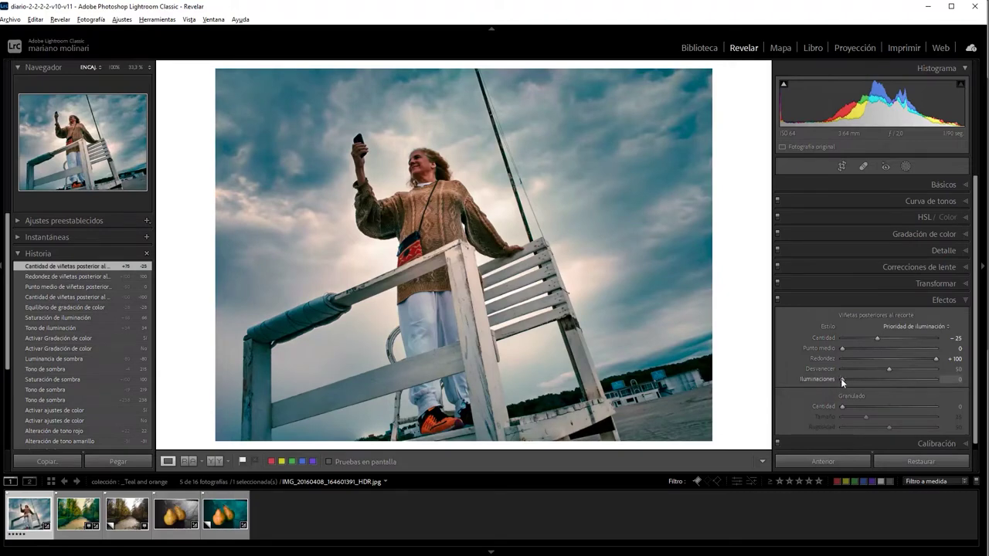
drag(840, 379, 935, 379)
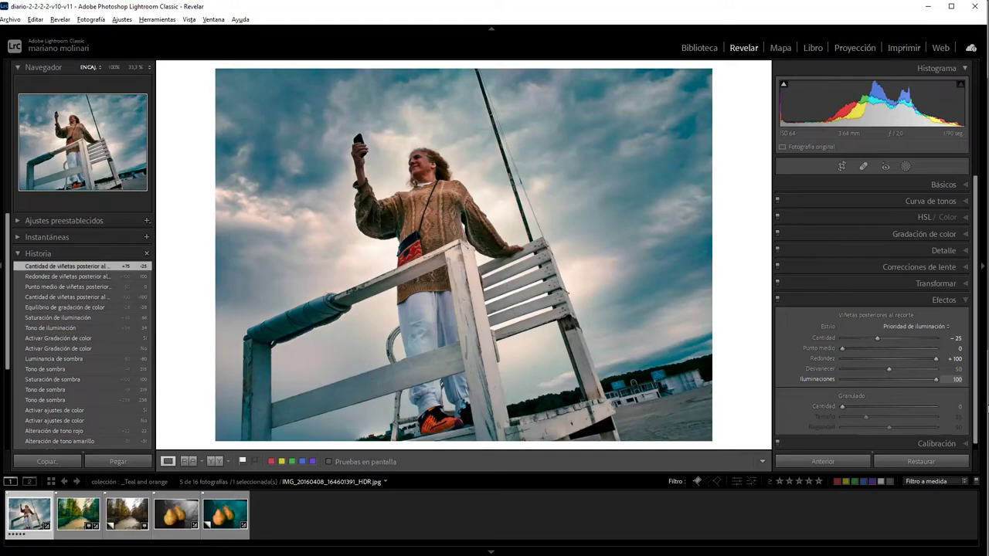
key(Return)
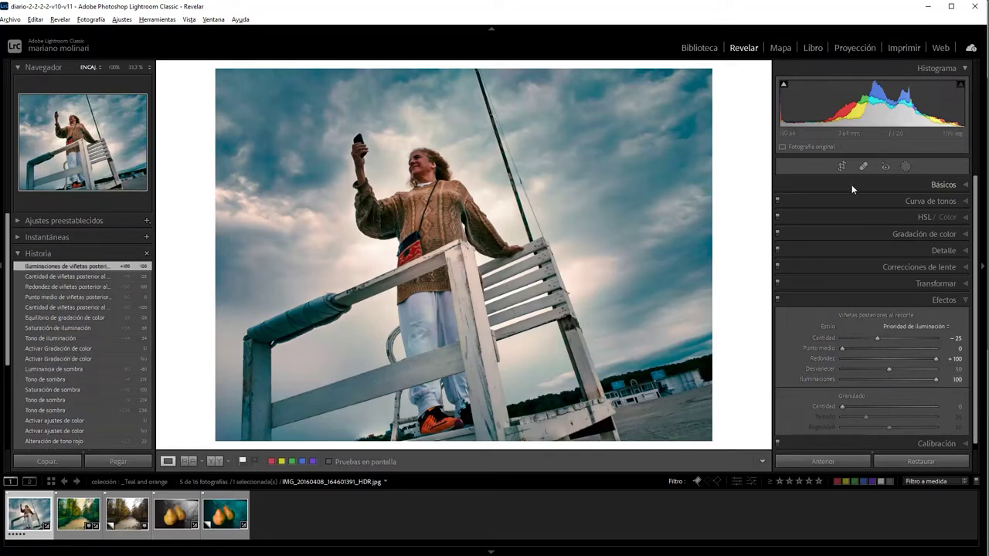
click(962, 301)
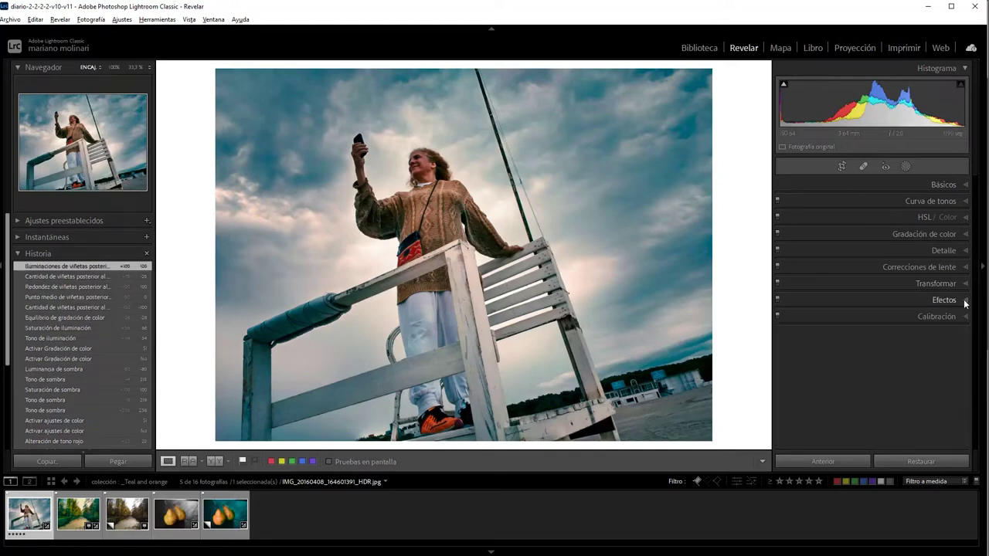
click(967, 187)
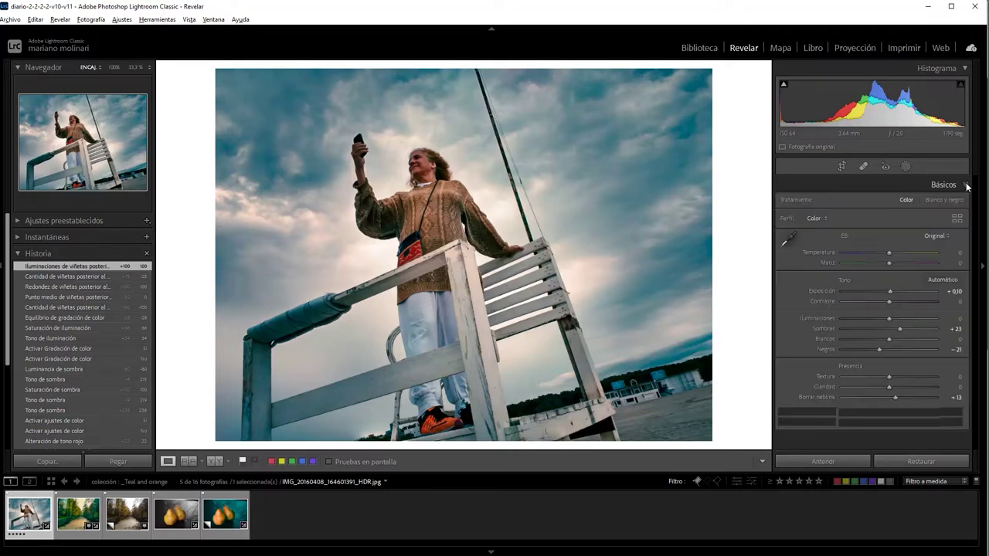
Draw a radial gradient mask over the woman's face.
click(905, 166)
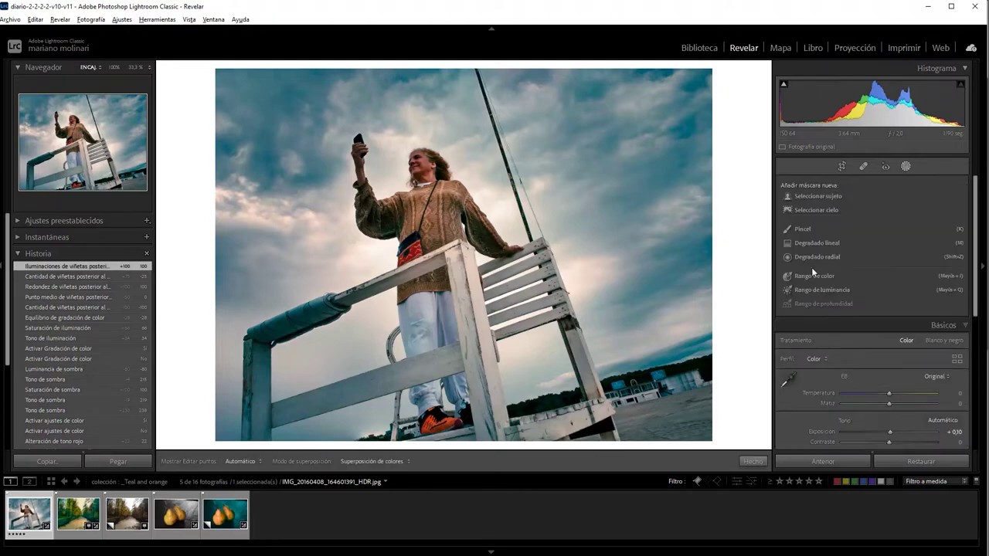
click(807, 256)
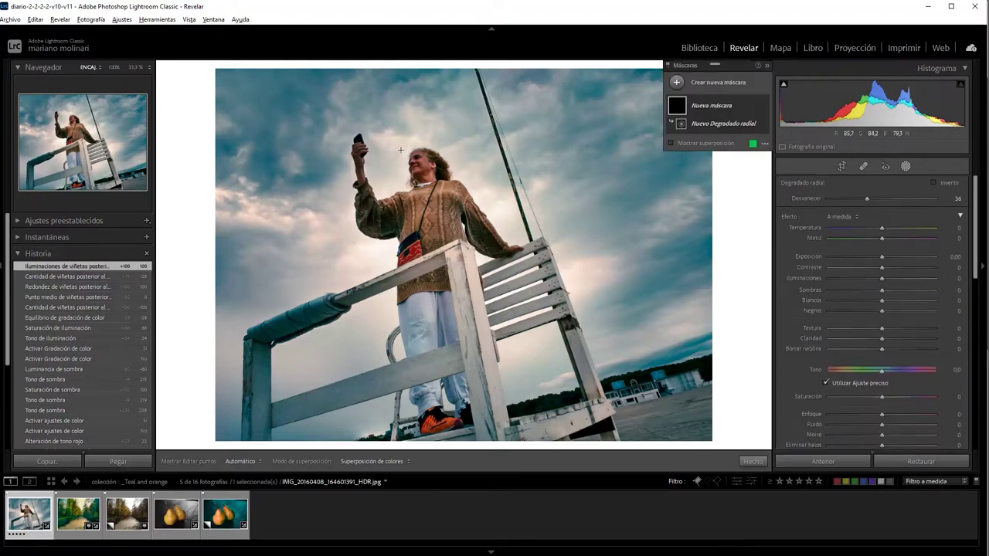
drag(411, 151, 419, 166)
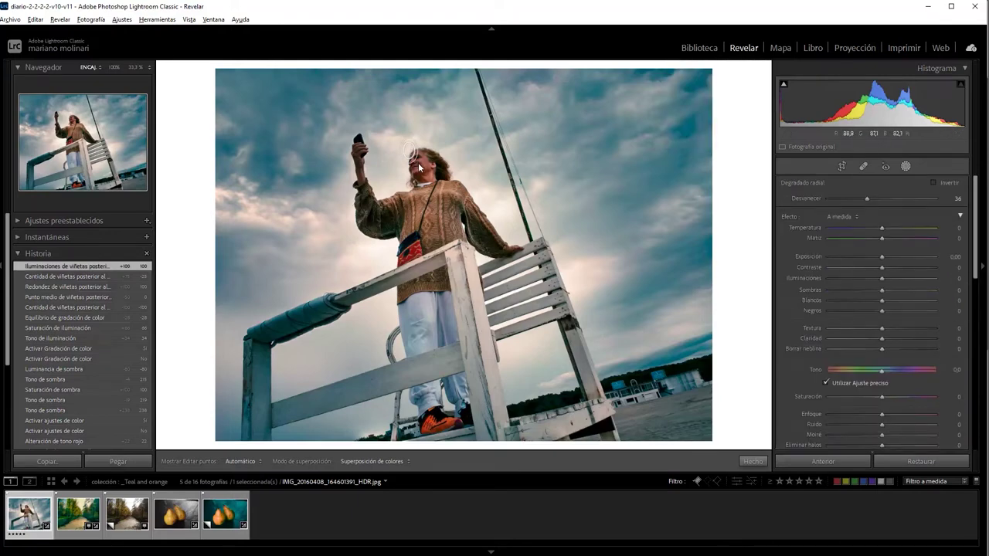
drag(419, 166, 420, 168)
Give the face mask Shadows +48, Clarity −23 and Saturation −22, then finish it.
click(895, 288)
drag(895, 287, 906, 288)
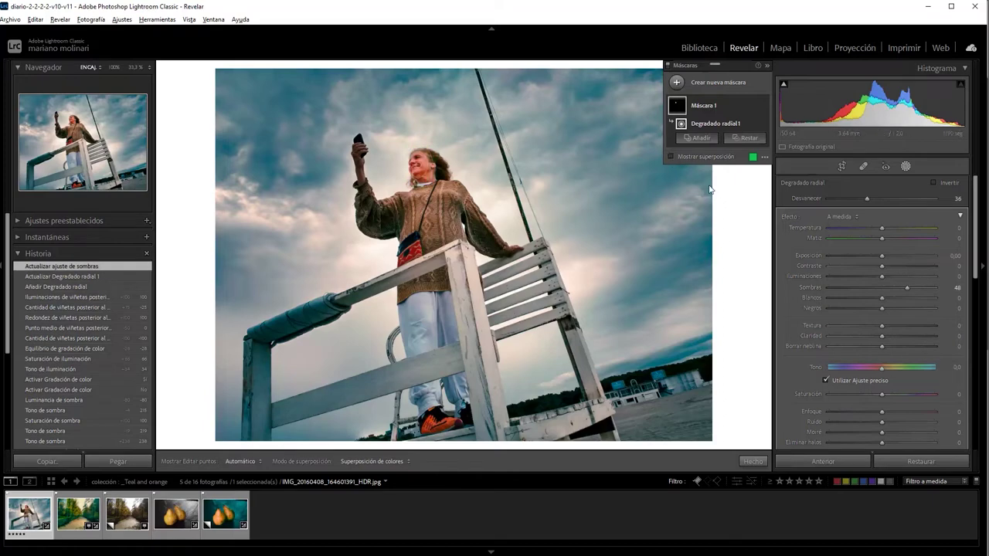
mouse_move(881, 336)
mouse_down()
mouse_move(842, 337)
mouse_move(873, 331)
mouse_up()
click(871, 394)
drag(871, 395, 871, 392)
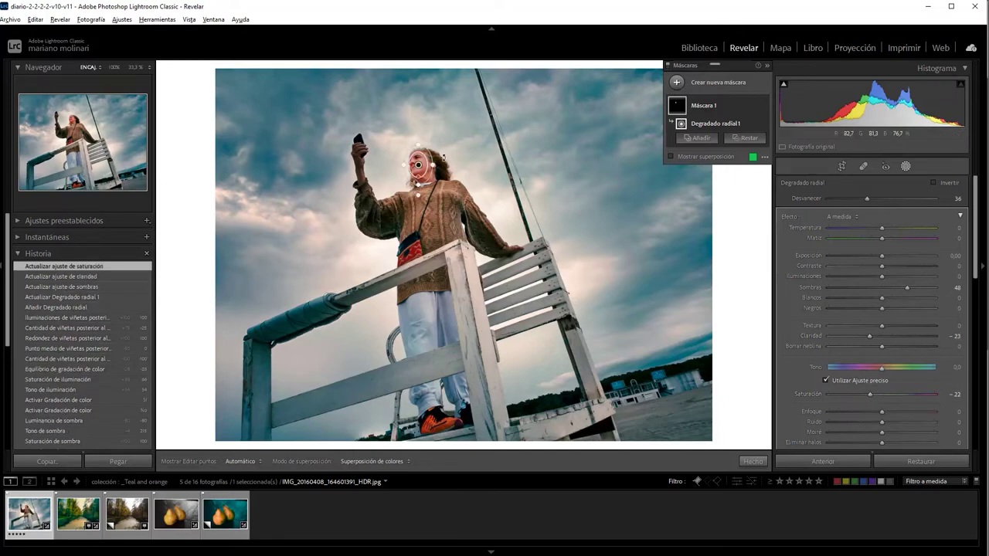
drag(438, 167, 434, 168)
click(761, 460)
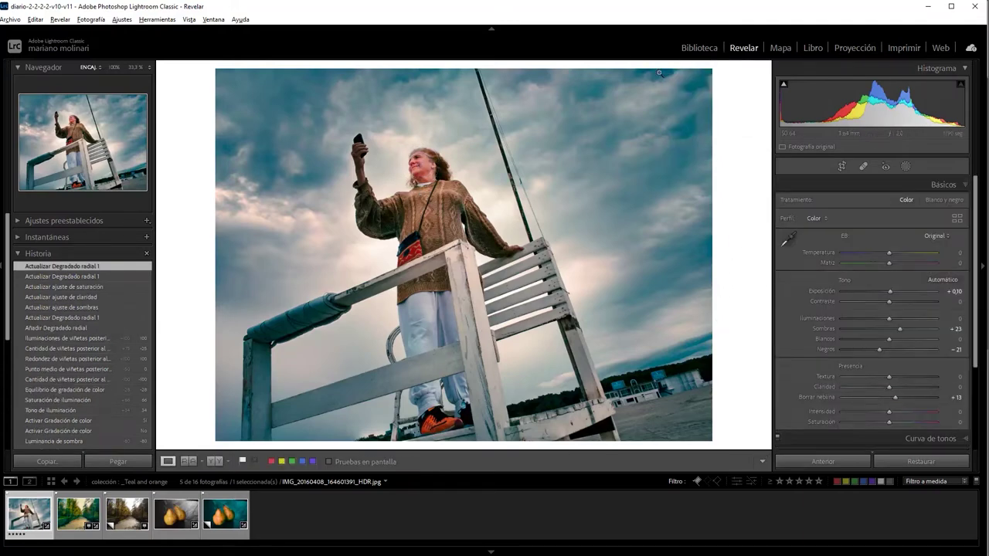
Create a Select Subject mask on the woman and hide its overlay.
click(908, 167)
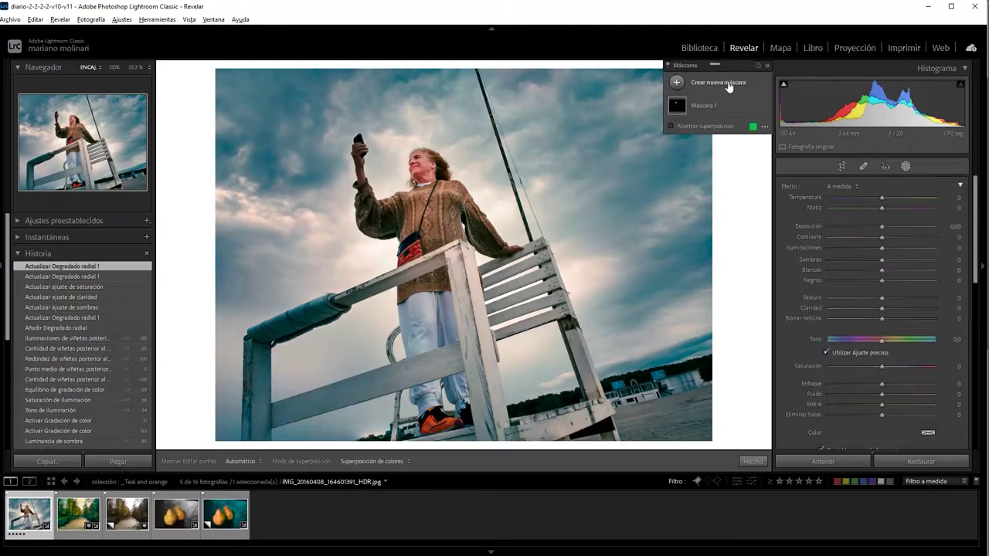
click(727, 83)
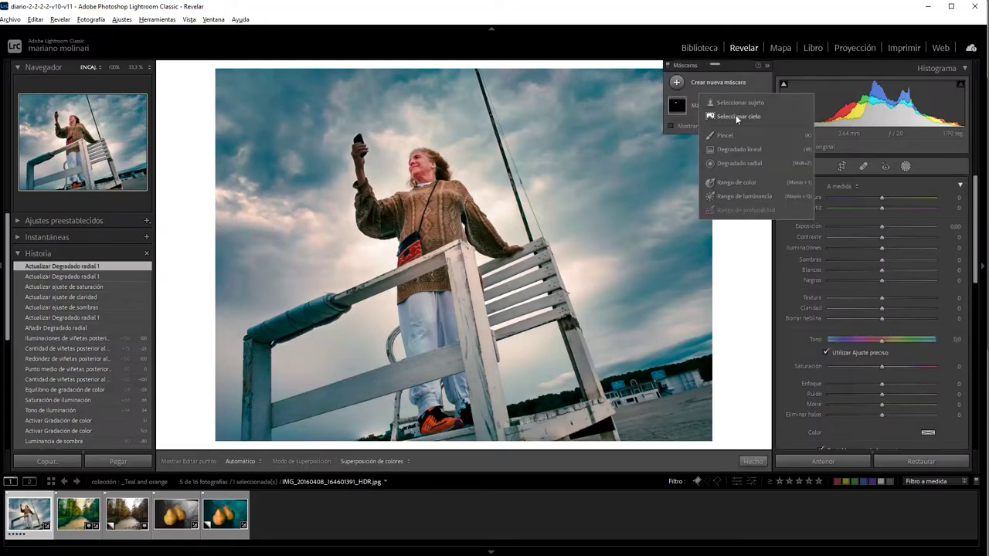
click(737, 103)
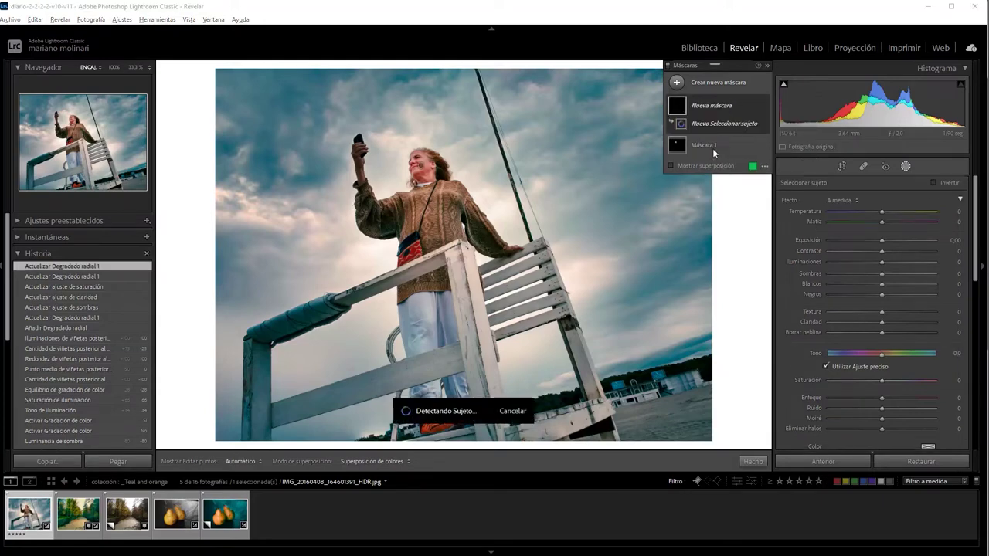
click(672, 179)
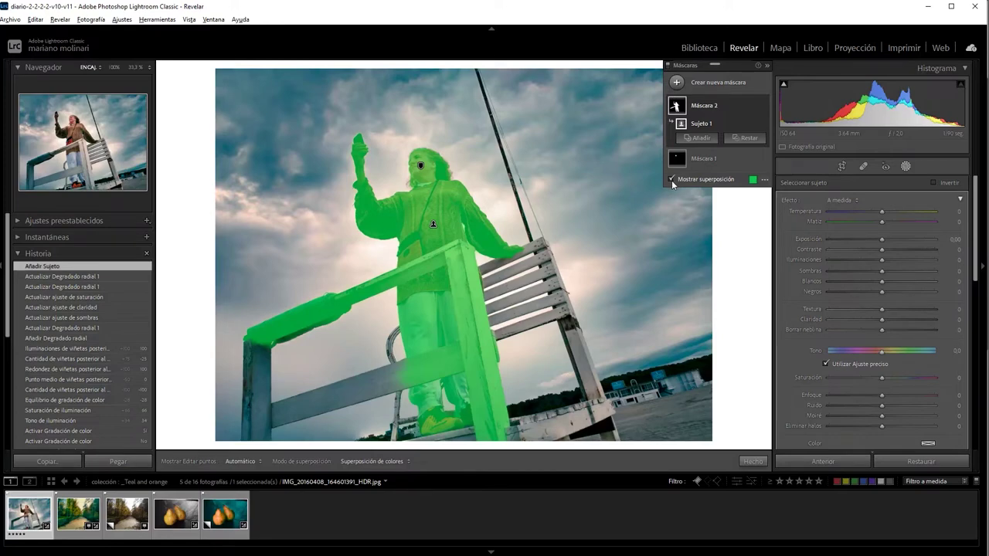
click(671, 180)
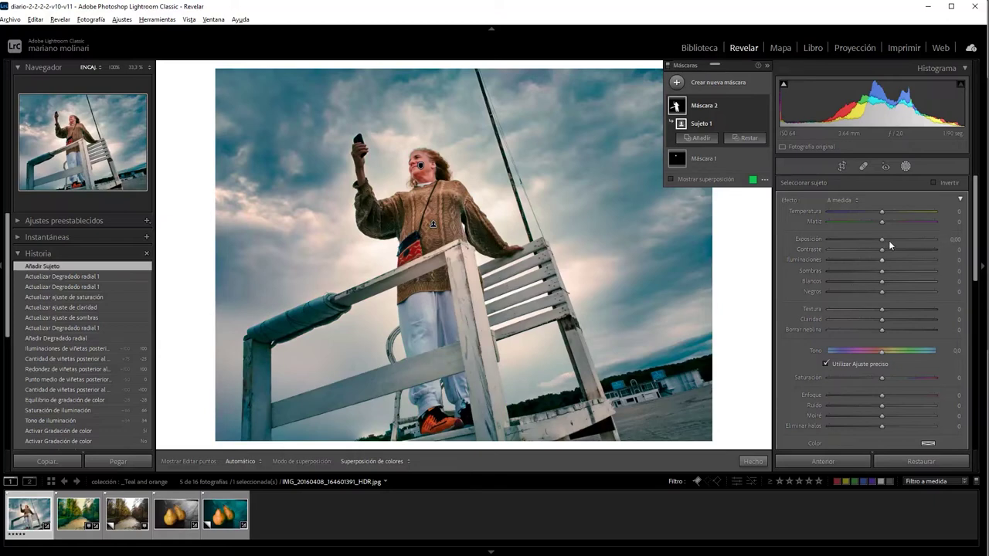
Set the subject mask to Exposure 0.19, Texture 10, Temp 7 and Saturation −8.
drag(888, 239, 883, 243)
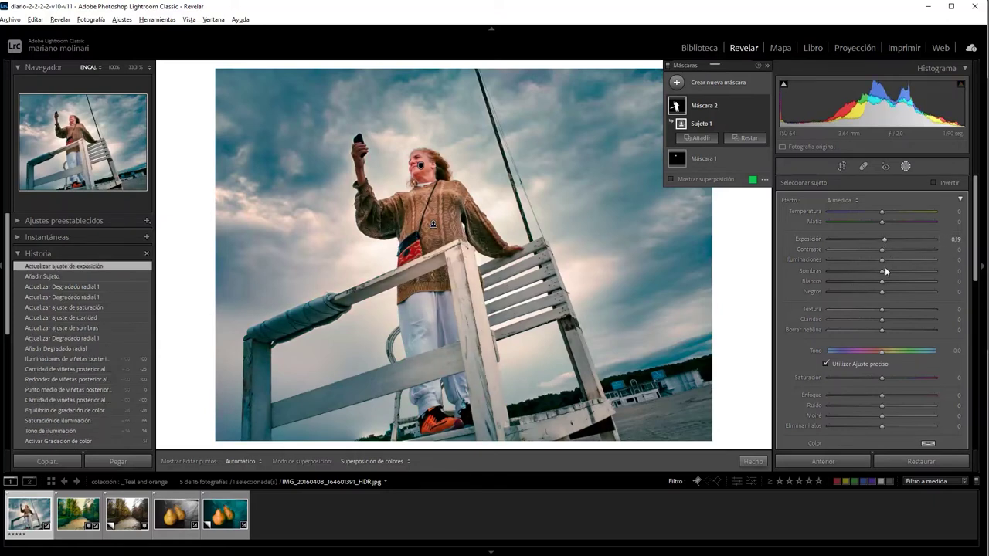
click(886, 309)
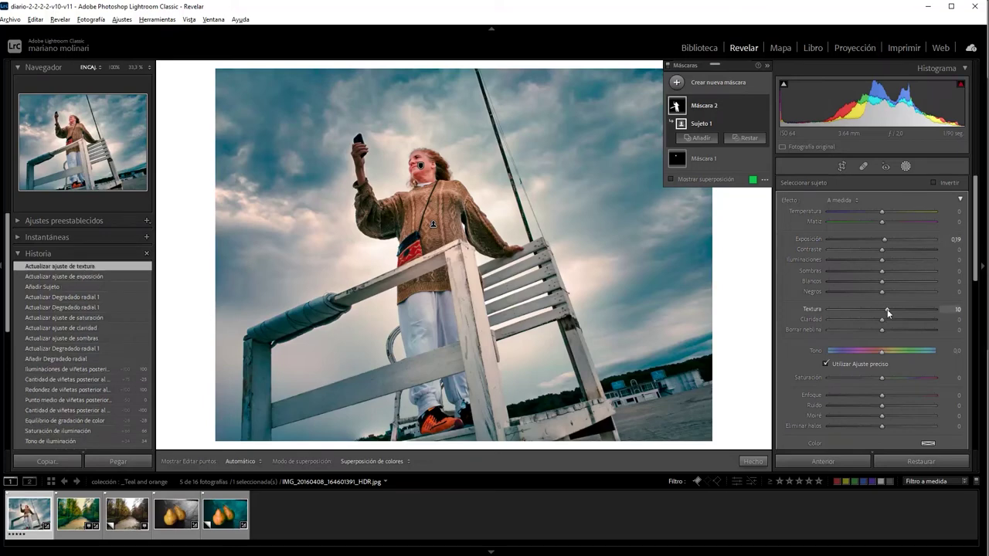
drag(882, 213, 886, 212)
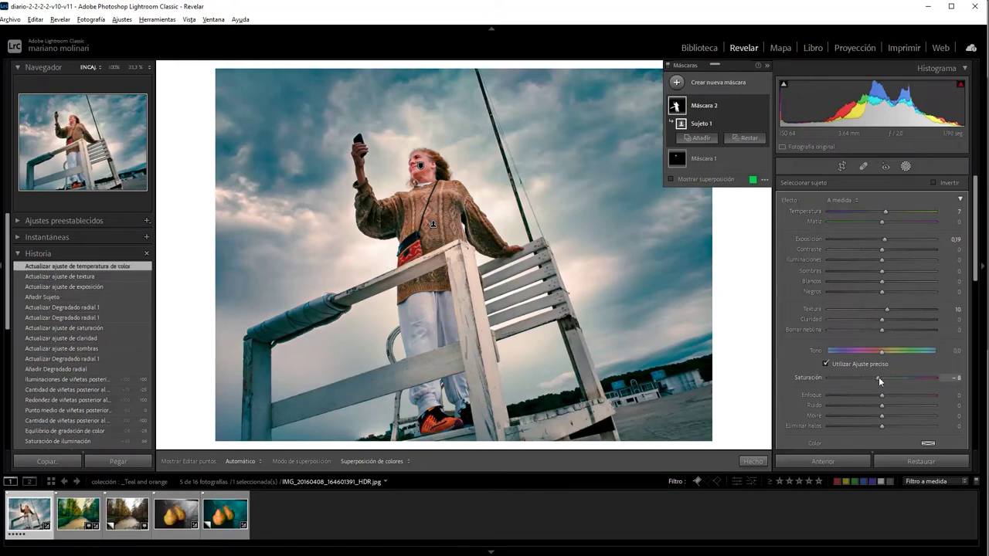
drag(876, 379, 878, 379)
key(shift+w)
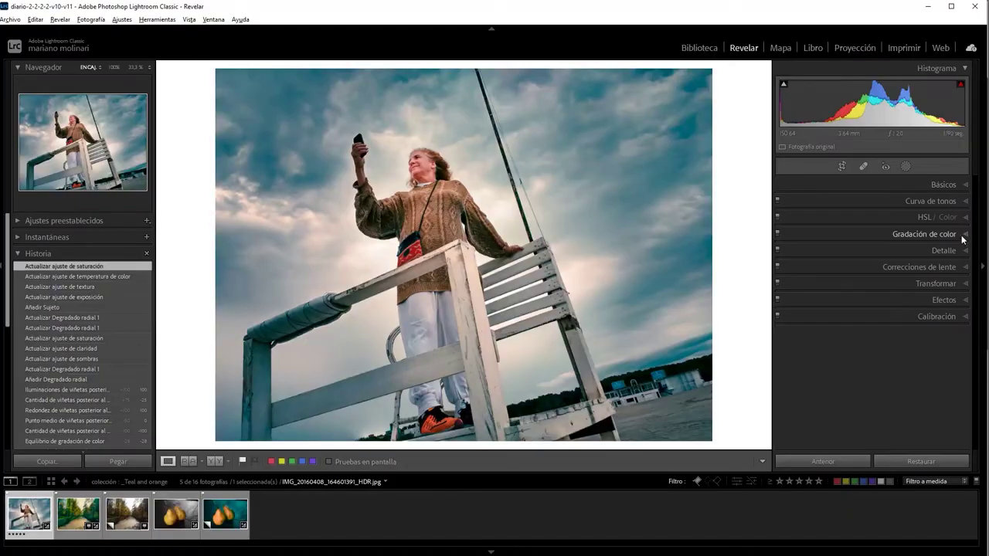
Reopen Color Grading to show the highlights at hue 34, saturation 66.
click(961, 234)
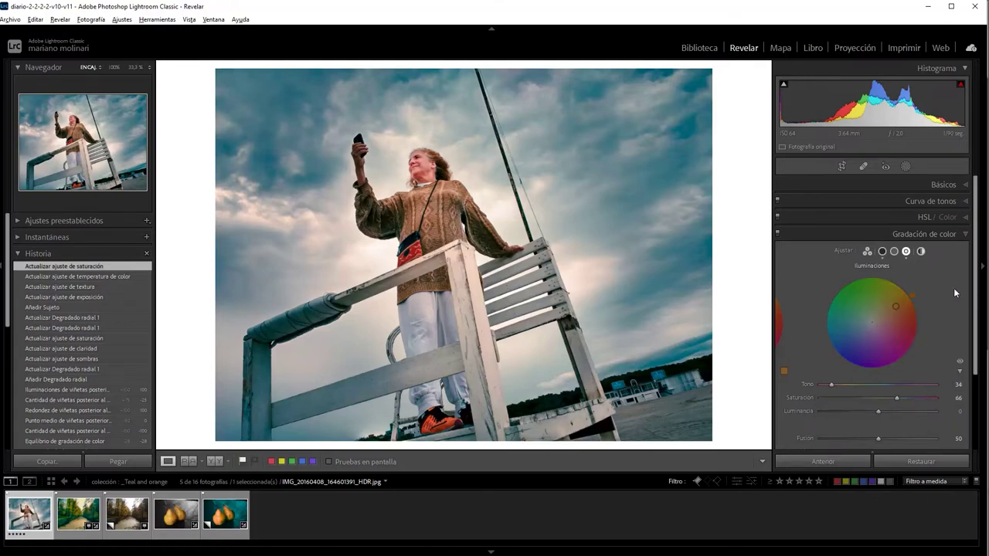
Grade the midtones blue-teal with hue 208 and saturation 9.
click(894, 251)
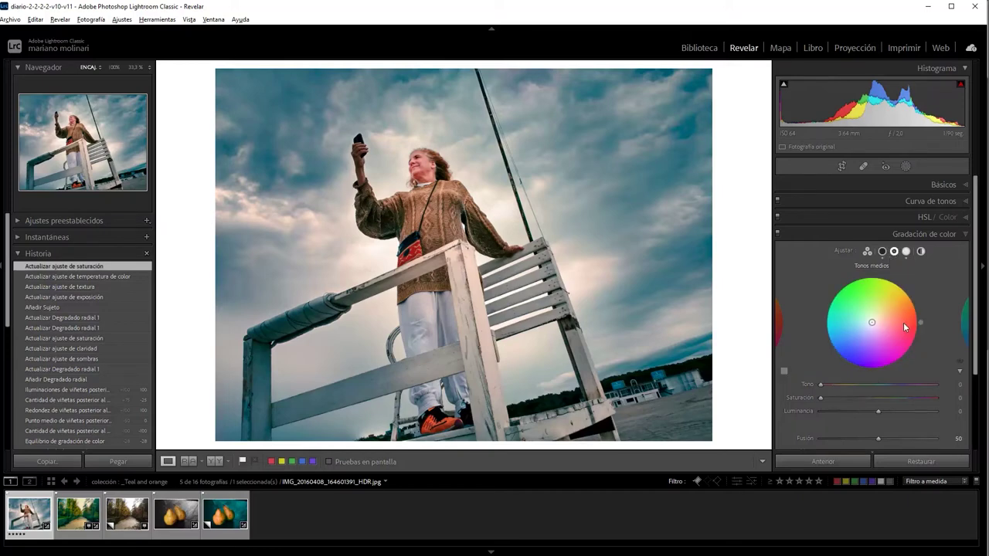
drag(820, 397, 836, 396)
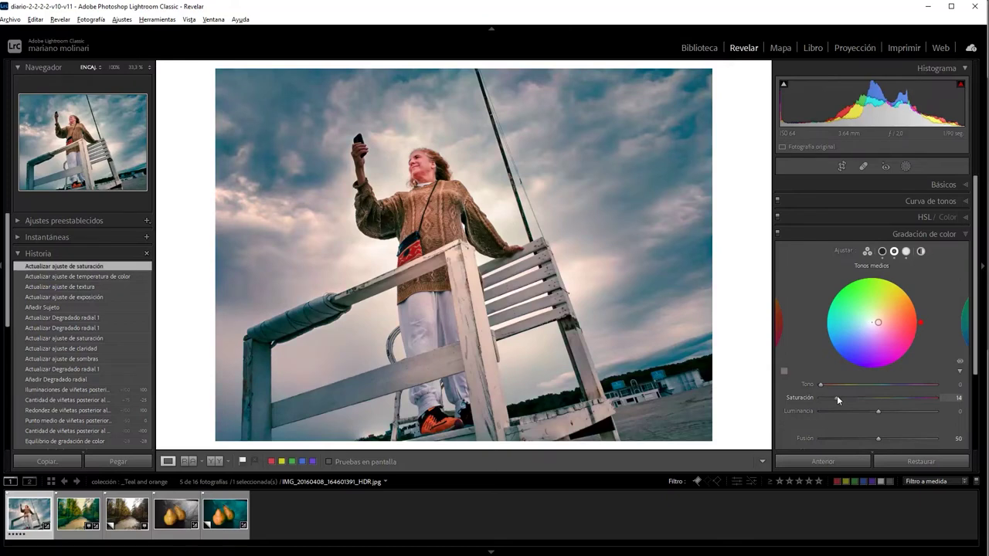
mouse_move(920, 323)
mouse_down()
mouse_move(838, 356)
mouse_move(827, 343)
mouse_move(913, 299)
mouse_up()
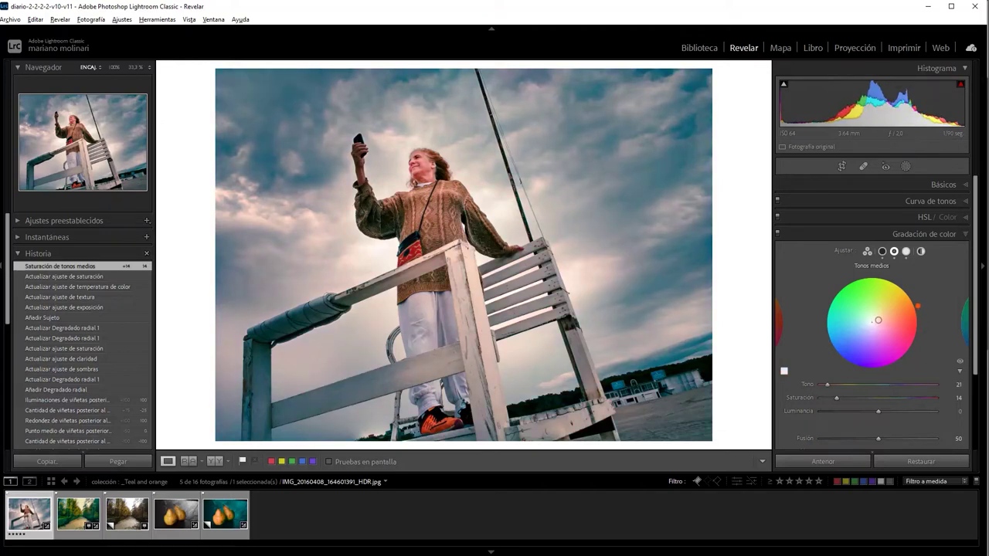
mouse_move(914, 299)
mouse_down()
mouse_move(866, 275)
mouse_move(828, 312)
mouse_move(834, 352)
mouse_move(828, 343)
mouse_move(908, 289)
mouse_up()
drag(906, 289, 867, 325)
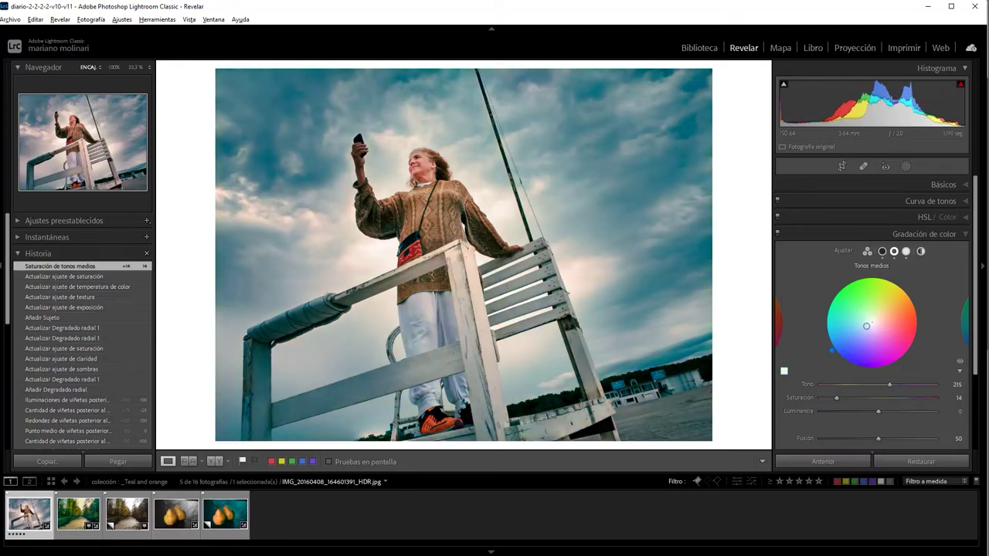
mouse_move(866, 326)
mouse_down()
mouse_move(878, 320)
mouse_move(866, 325)
mouse_up()
drag(830, 391, 830, 396)
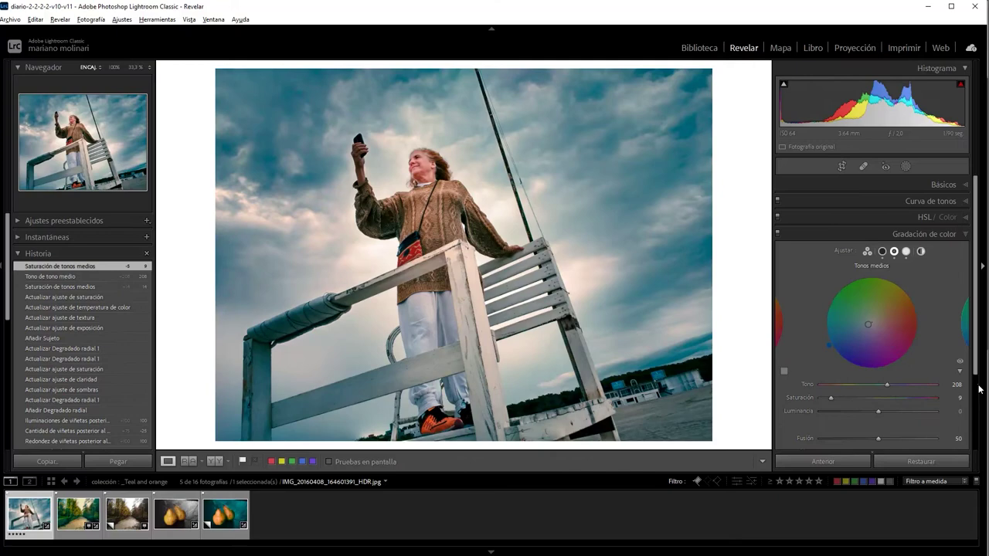
drag(978, 370, 977, 404)
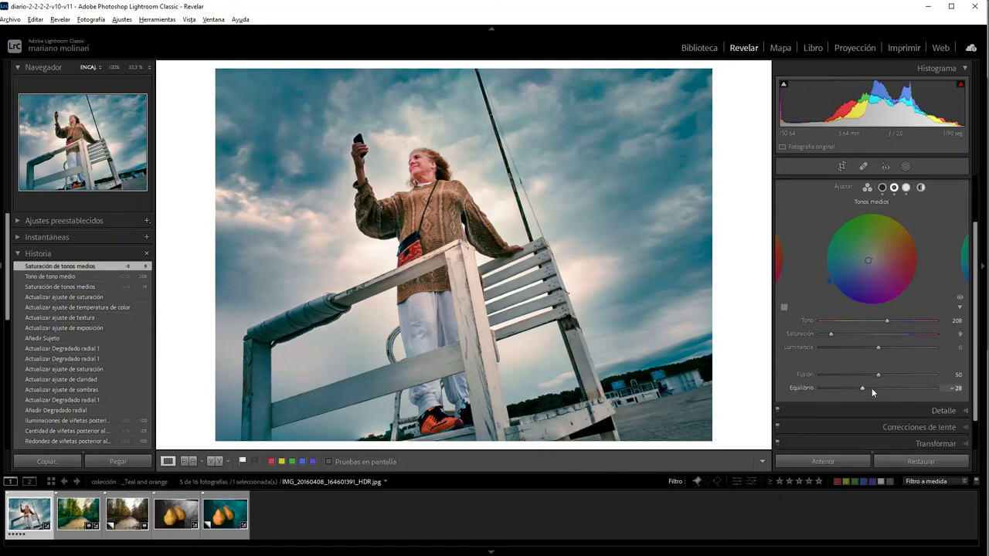
Adjust the colour grading Balance to -19, then switch to the Global wheel.
drag(864, 390, 854, 396)
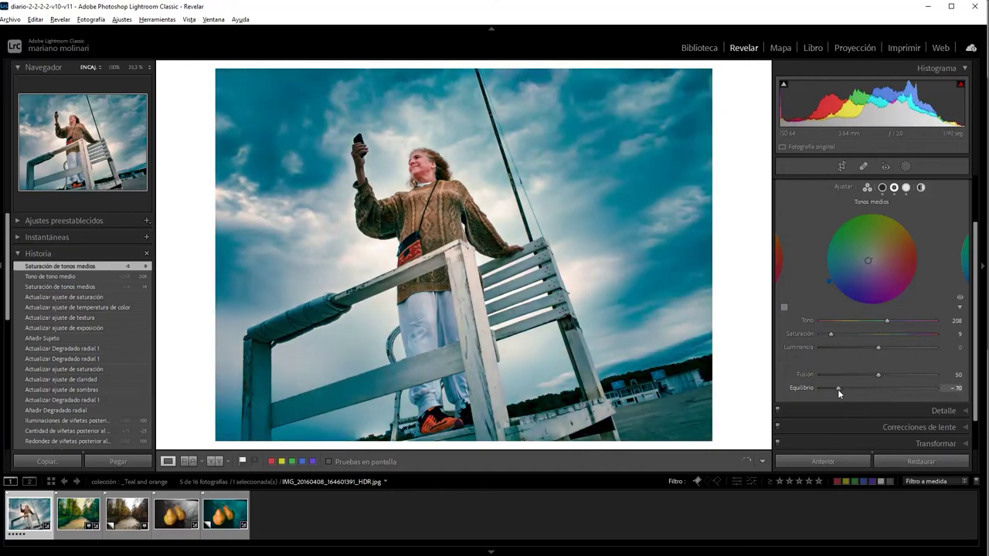
mouse_move(854, 391)
mouse_down()
mouse_move(901, 404)
mouse_move(871, 400)
mouse_up()
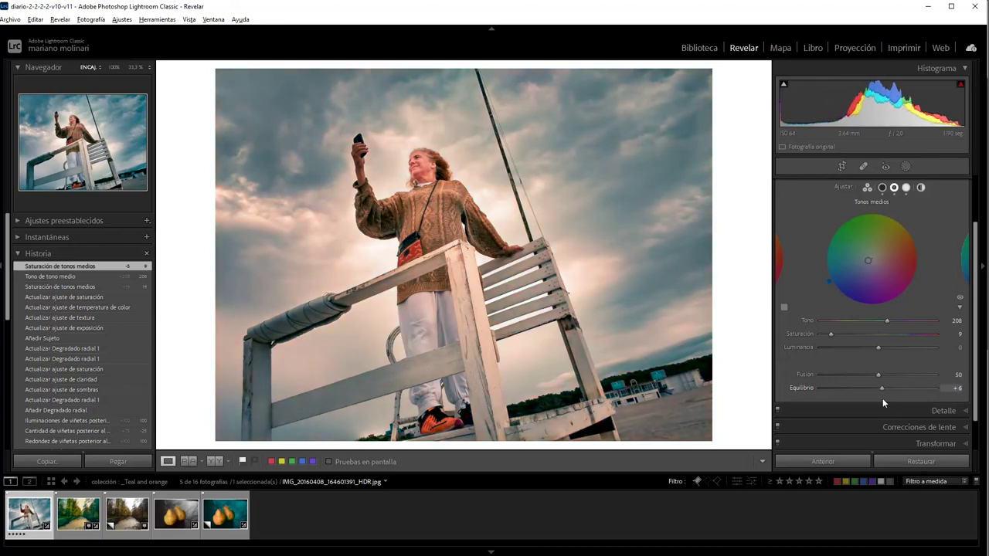
drag(871, 400, 867, 402)
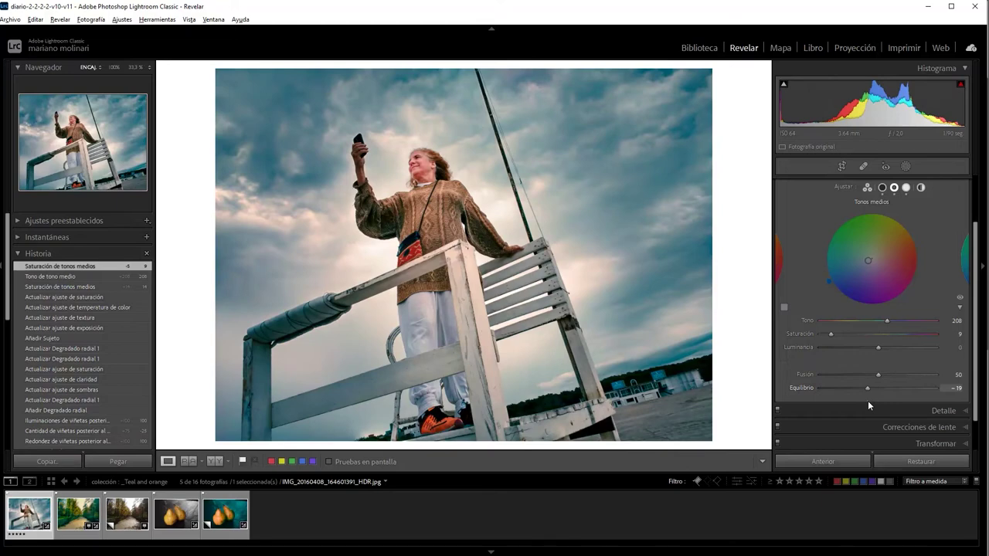
drag(868, 400, 867, 400)
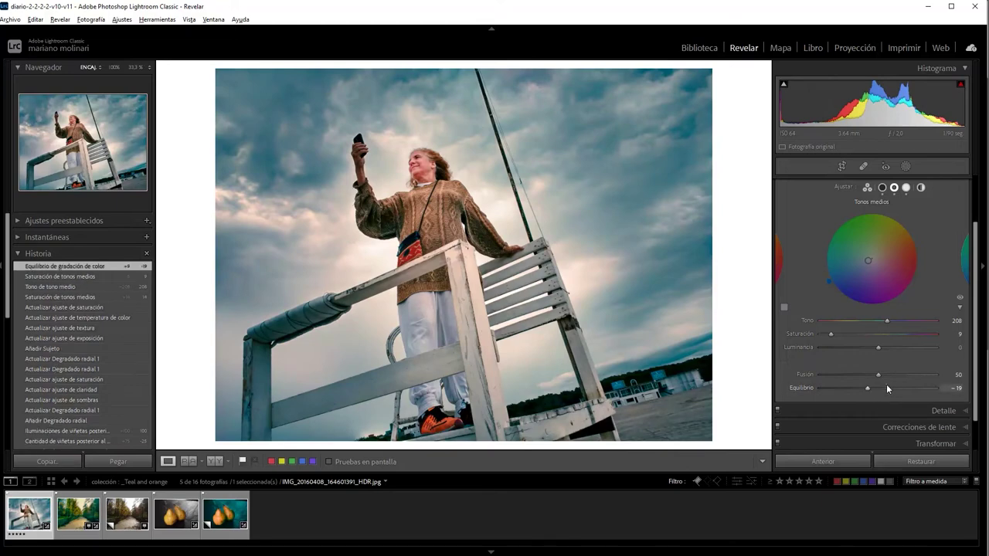
click(920, 187)
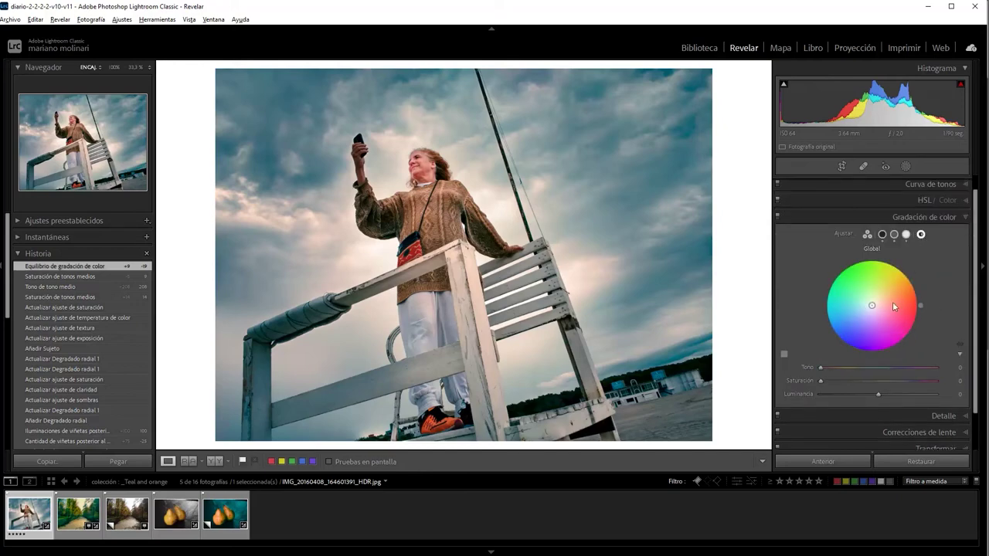
Try several global tint hues, then settle on a faint teal: hue 212, saturation 8.
drag(871, 305, 835, 327)
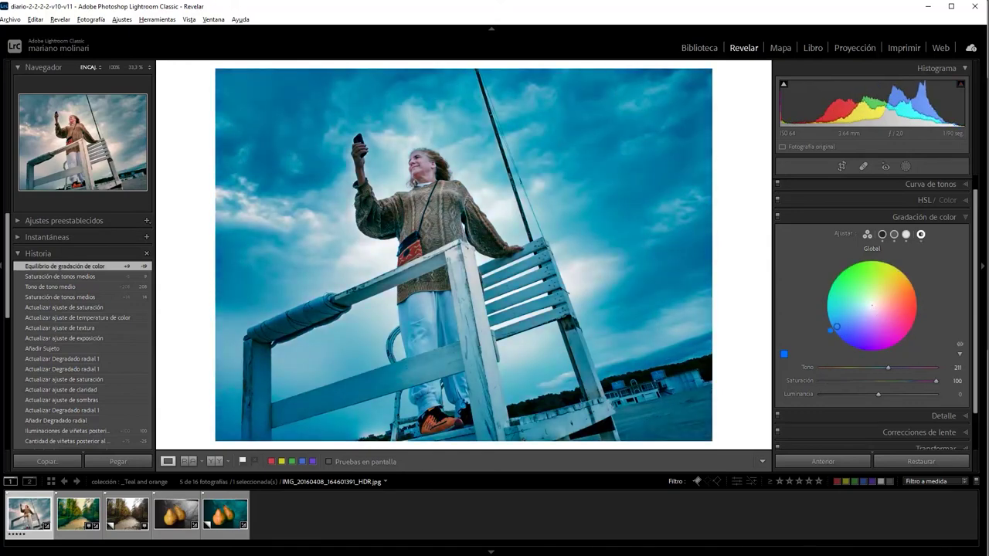
mouse_move(835, 326)
mouse_down()
mouse_move(851, 264)
mouse_move(834, 323)
mouse_up()
drag(936, 380, 844, 380)
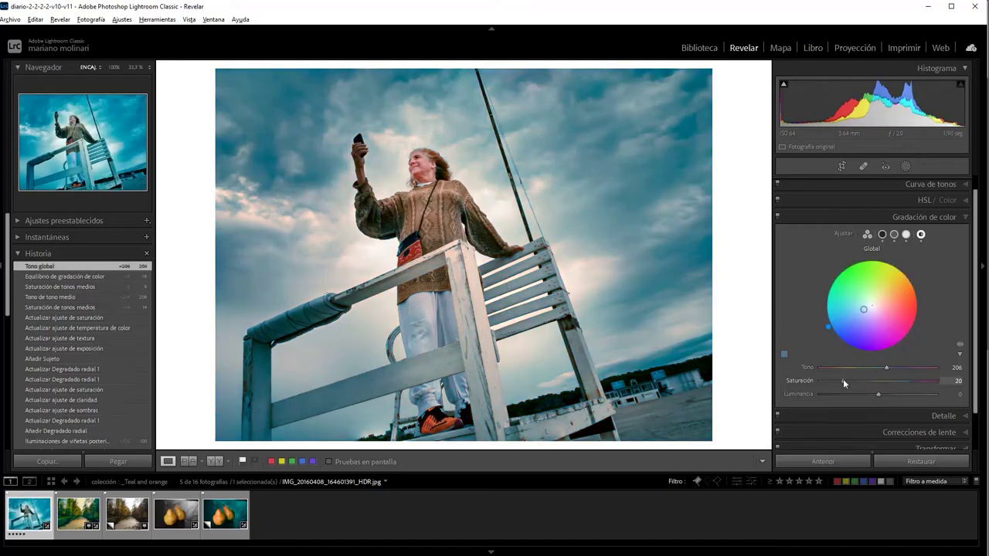
drag(844, 383, 846, 380)
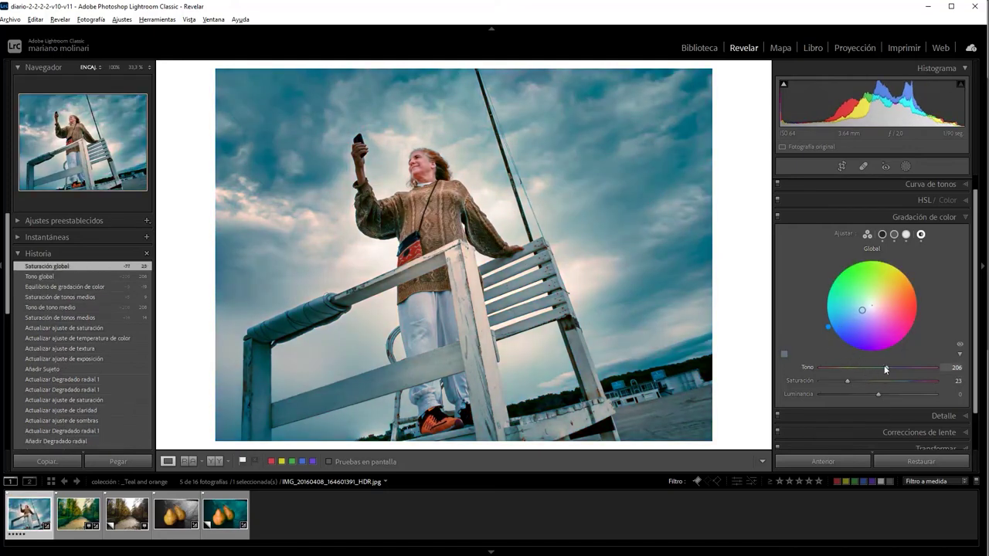
mouse_move(885, 367)
mouse_down()
mouse_move(929, 362)
mouse_move(817, 369)
mouse_move(845, 371)
mouse_move(830, 372)
mouse_up()
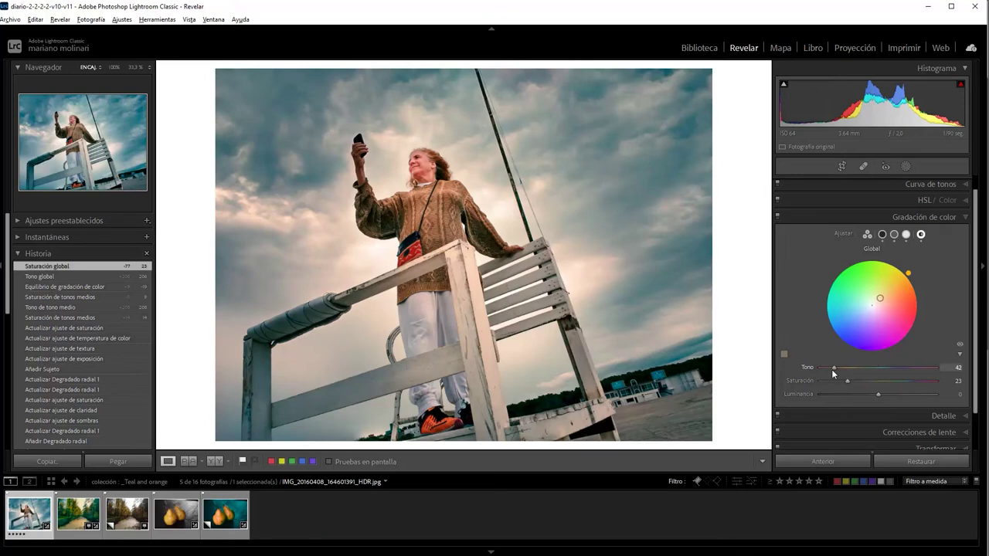
drag(831, 370, 928, 370)
drag(882, 308, 867, 308)
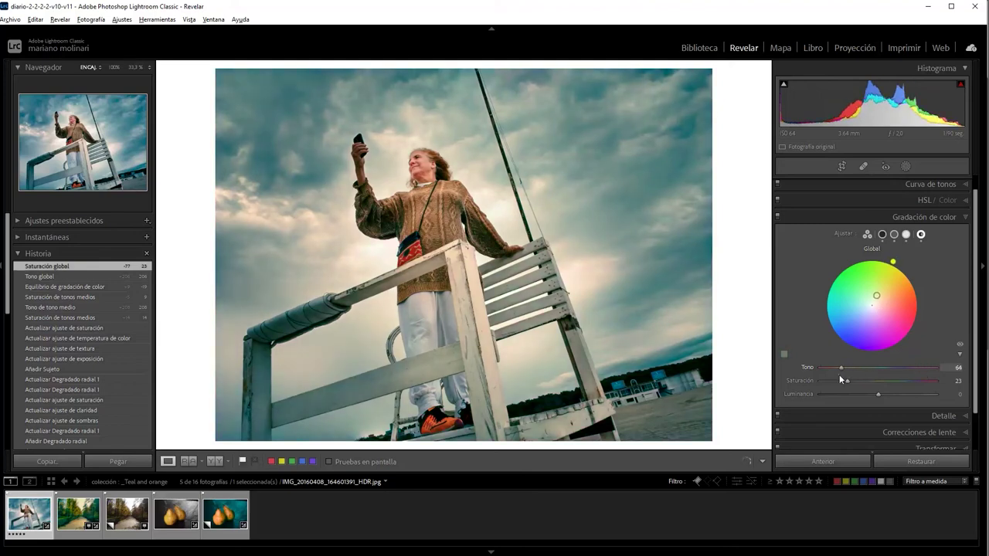
drag(868, 308, 868, 308)
drag(835, 380, 830, 380)
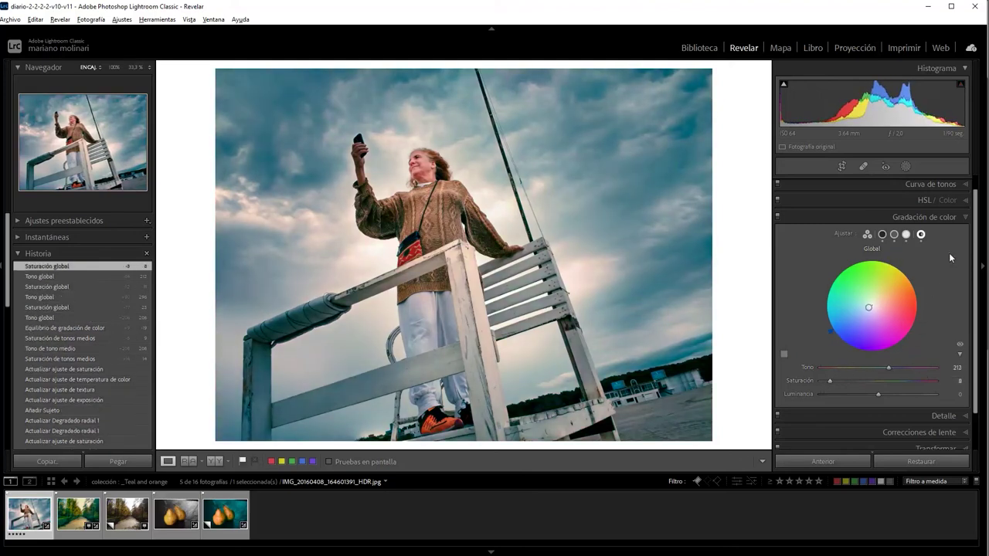
click(965, 201)
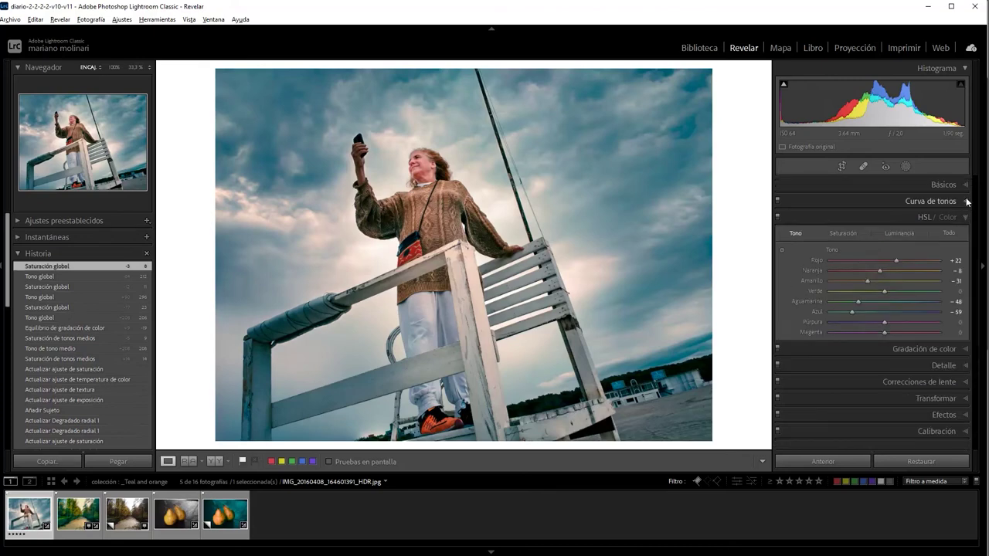
Drag up on the face with the HSL saturation targeted tool to raise Red to +6 and Orange to +16.
click(924, 215)
click(924, 217)
click(844, 233)
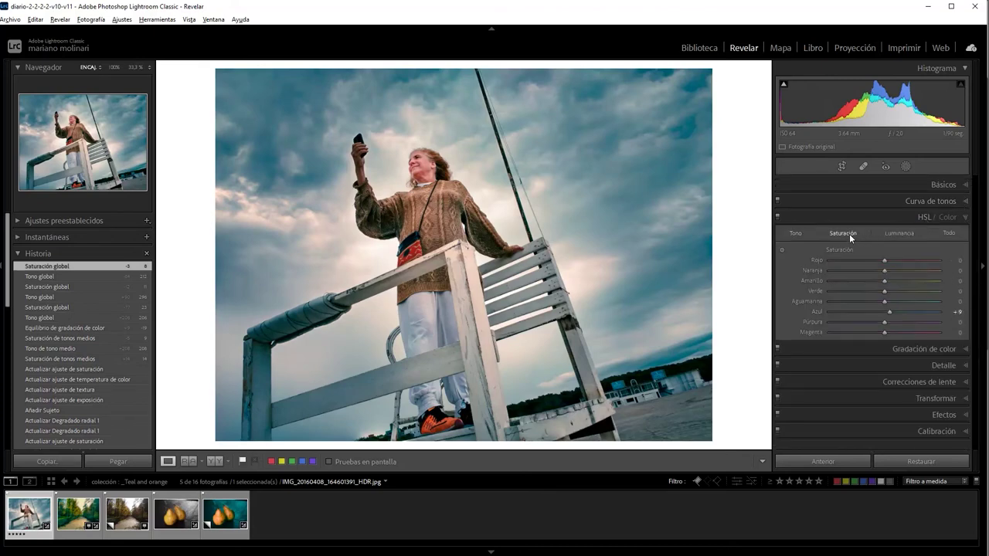
click(780, 250)
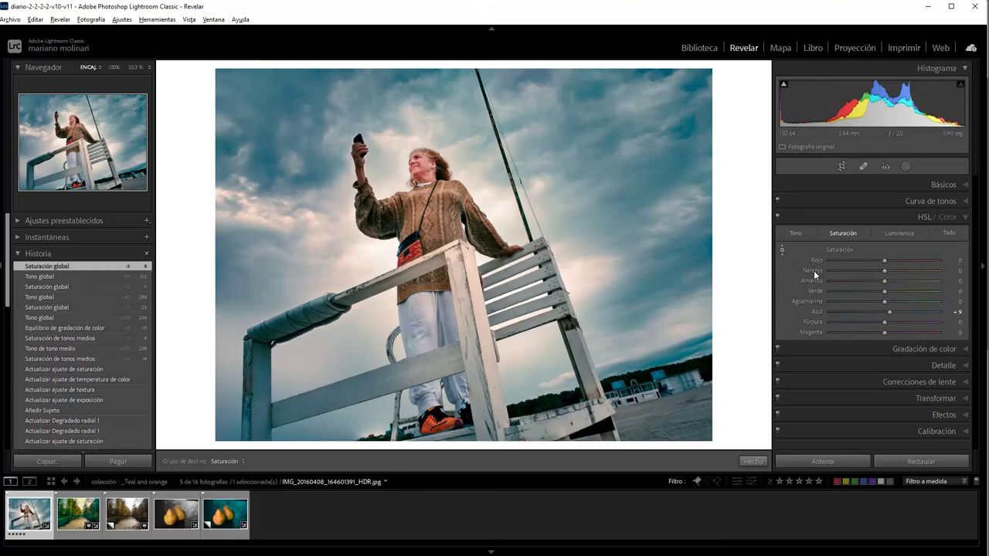
drag(426, 175, 426, 159)
drag(427, 158, 427, 152)
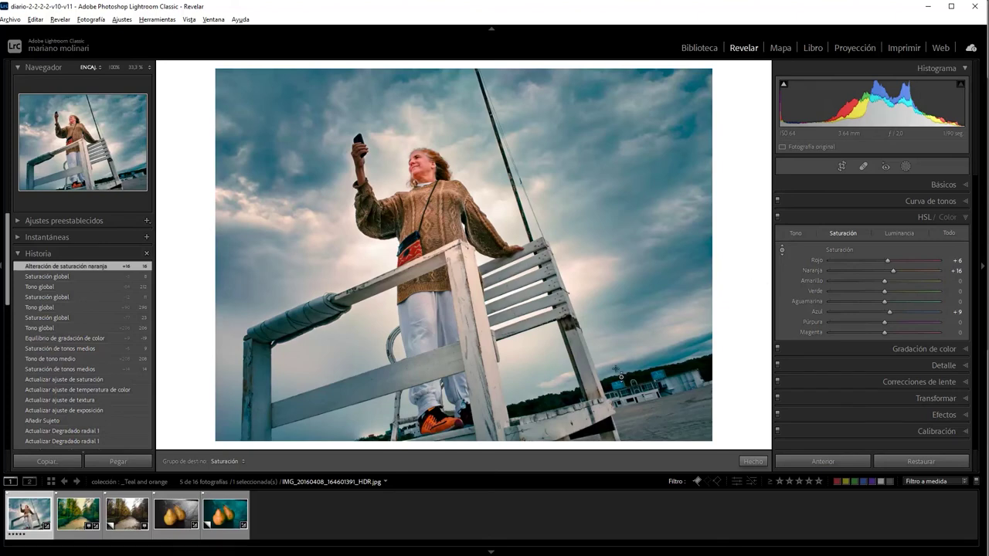
Make a virtual copy reset to the original, then compare both photos in Survey view with panels hidden.
right_click(31, 522)
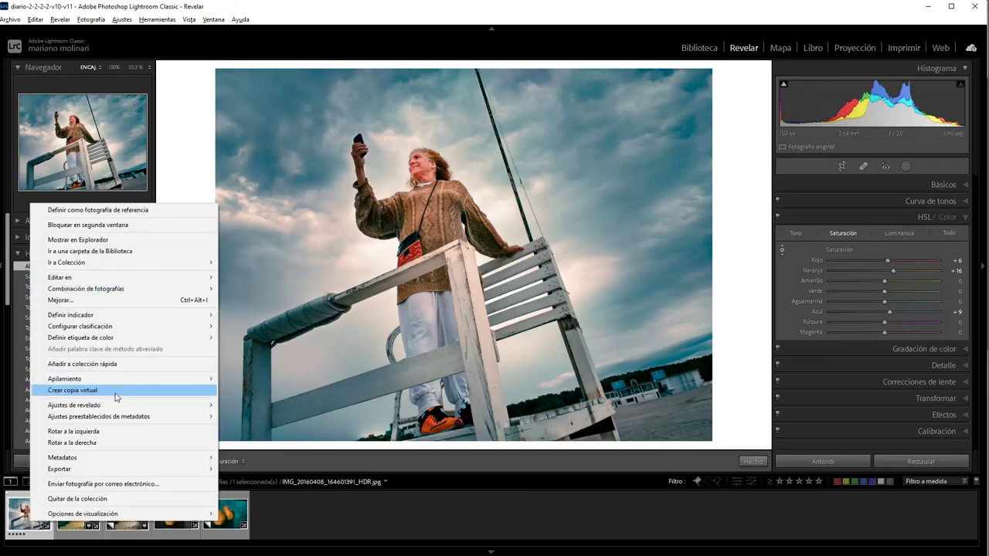
click(117, 390)
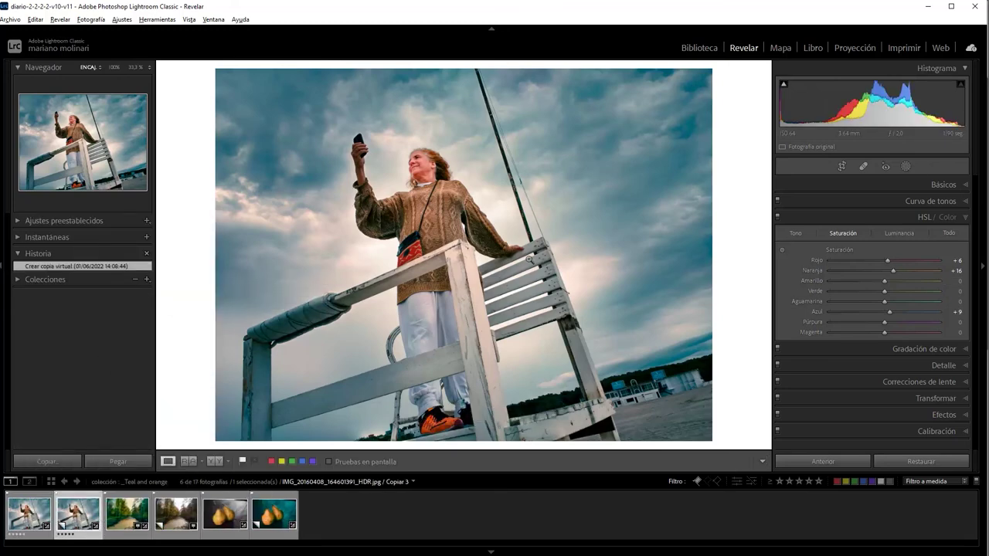
click(919, 462)
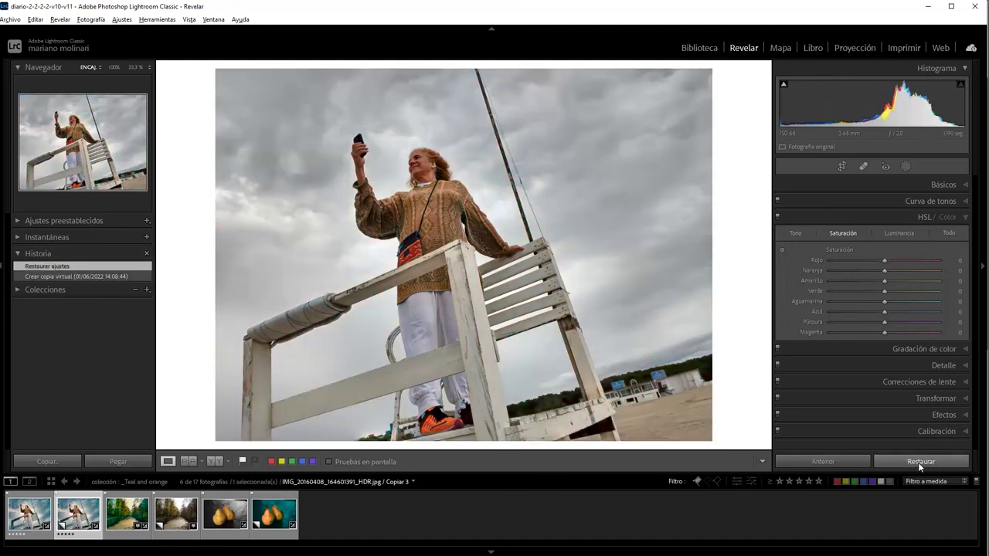
ctrl+click(23, 514)
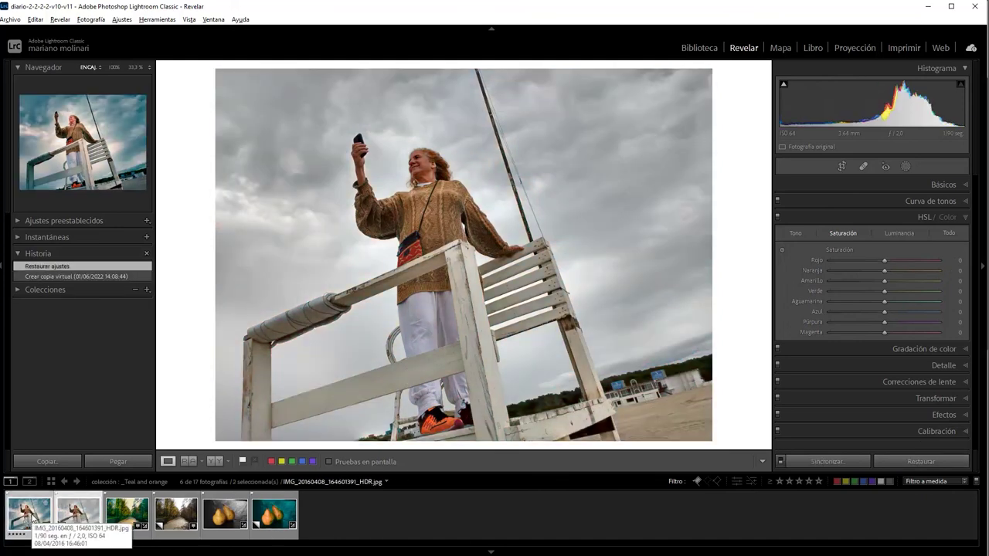
key(n)
key(shift+Tab)
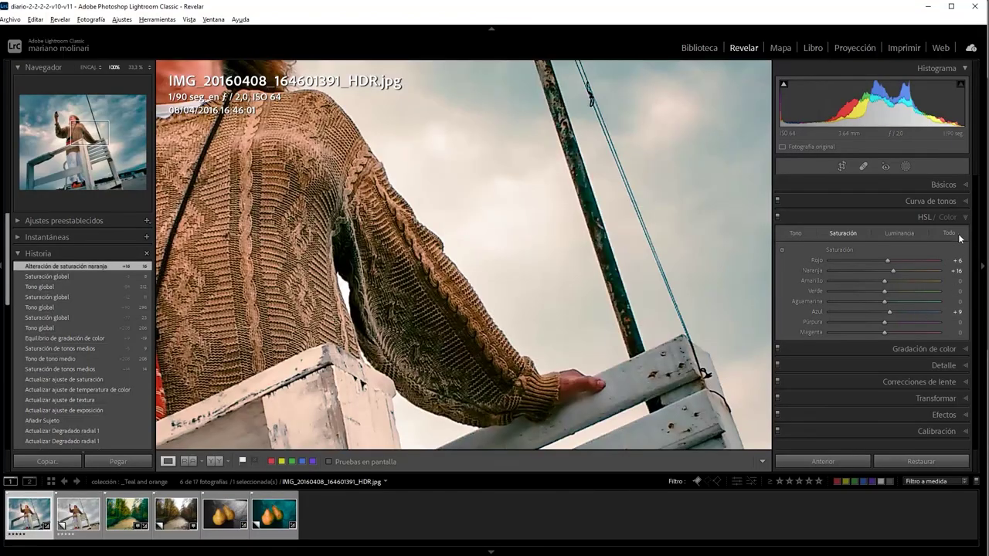
In the Detail panel, set sharpening amount to 22 and luminance noise reduction to 36.
click(962, 218)
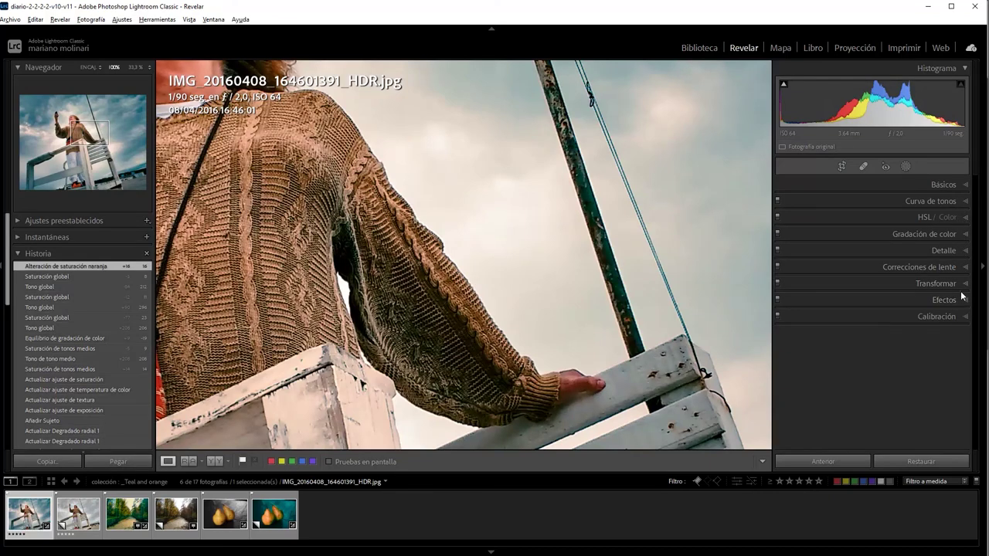
click(962, 251)
drag(842, 334, 873, 334)
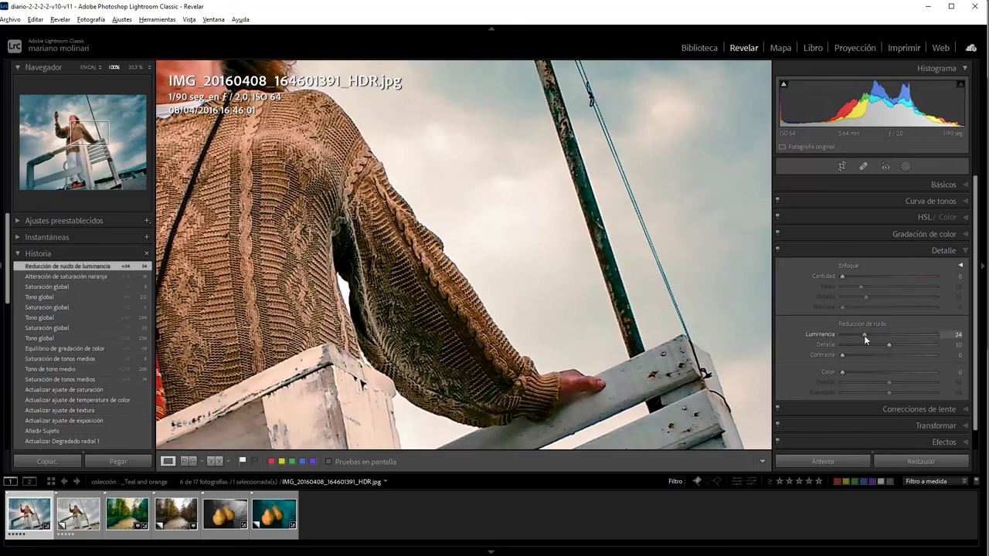
click(863, 335)
mouse_move(294, 140)
mouse_down()
mouse_move(345, 211)
mouse_move(356, 256)
mouse_up()
click(856, 277)
drag(855, 279, 856, 279)
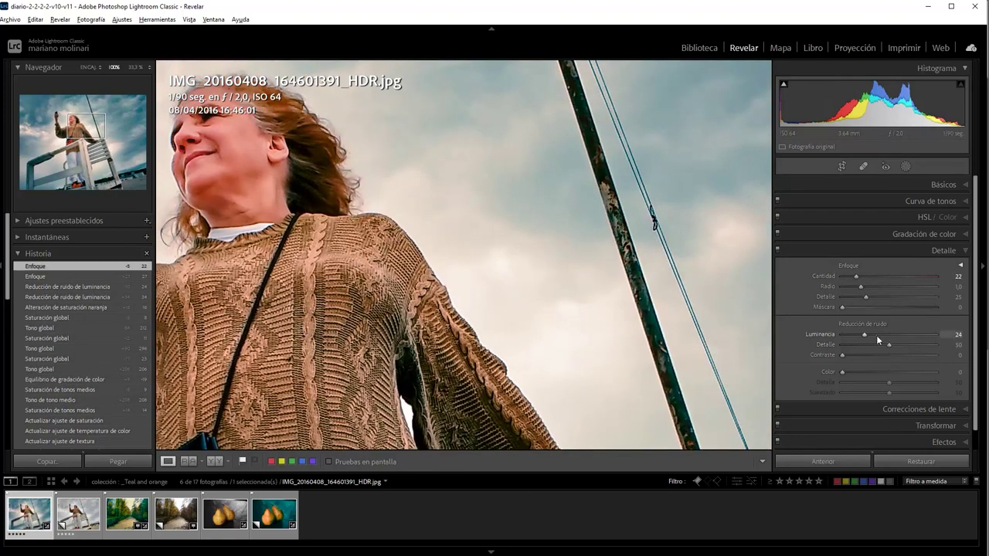
click(875, 335)
click(430, 264)
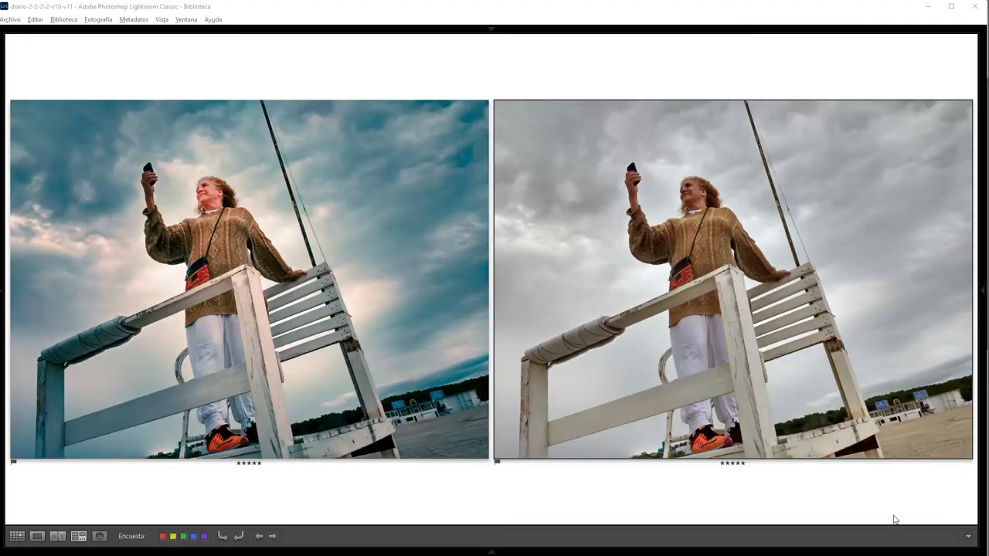
Return to the Develop module on the graded beach photo with the D shortcut.
mouse_move(776, 420)
key(d)
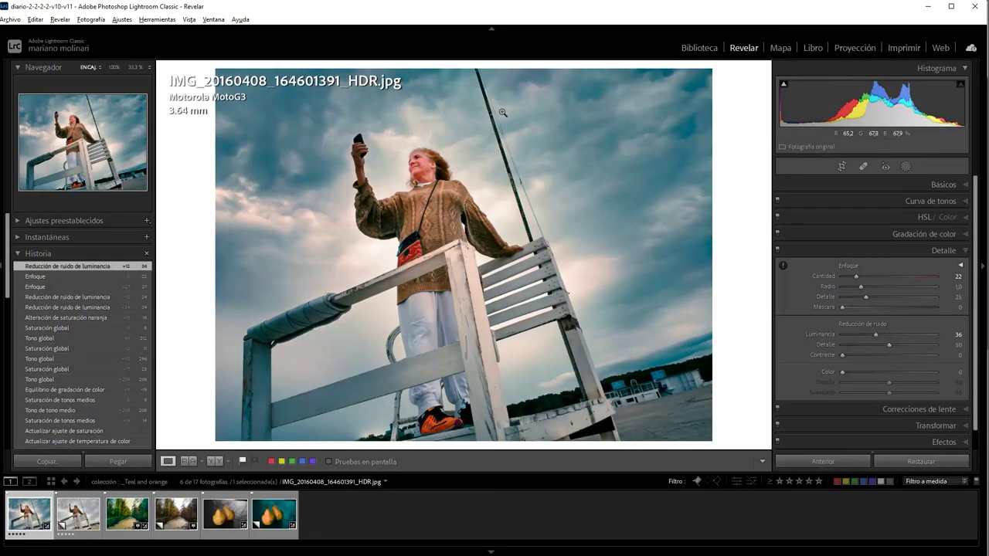